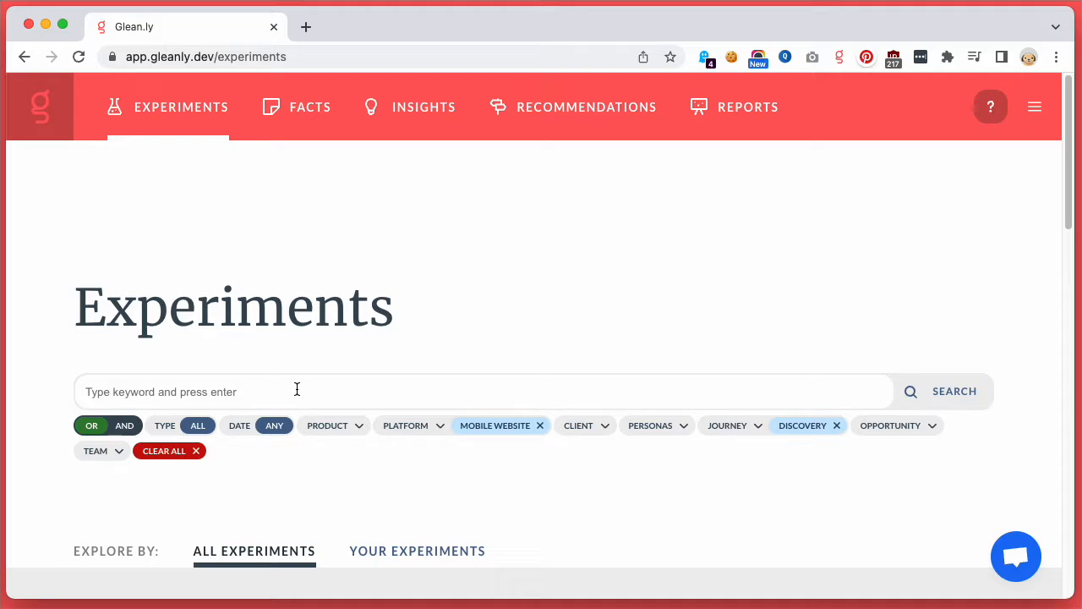
Step: Open the Conversion improvements report from the list of all reports
{"action": "left_click", "coordinate": [698, 123]}
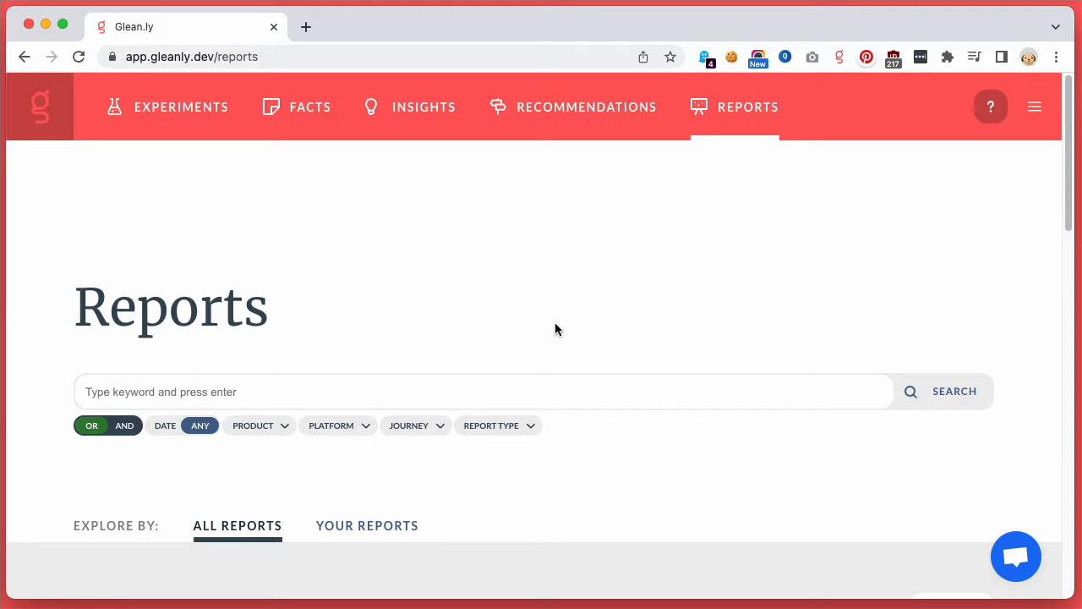
{"action": "scroll", "coordinate": [554, 323], "scroll_direction": "down", "scroll_amount": 5}
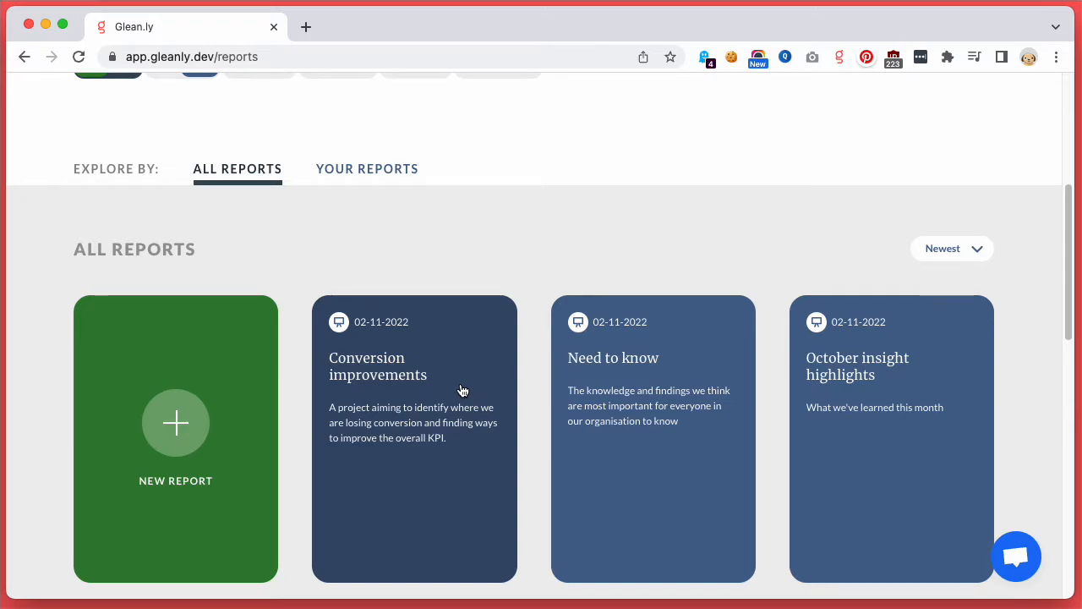
{"action": "scroll", "coordinate": [464, 389], "scroll_direction": "down", "scroll_amount": 1}
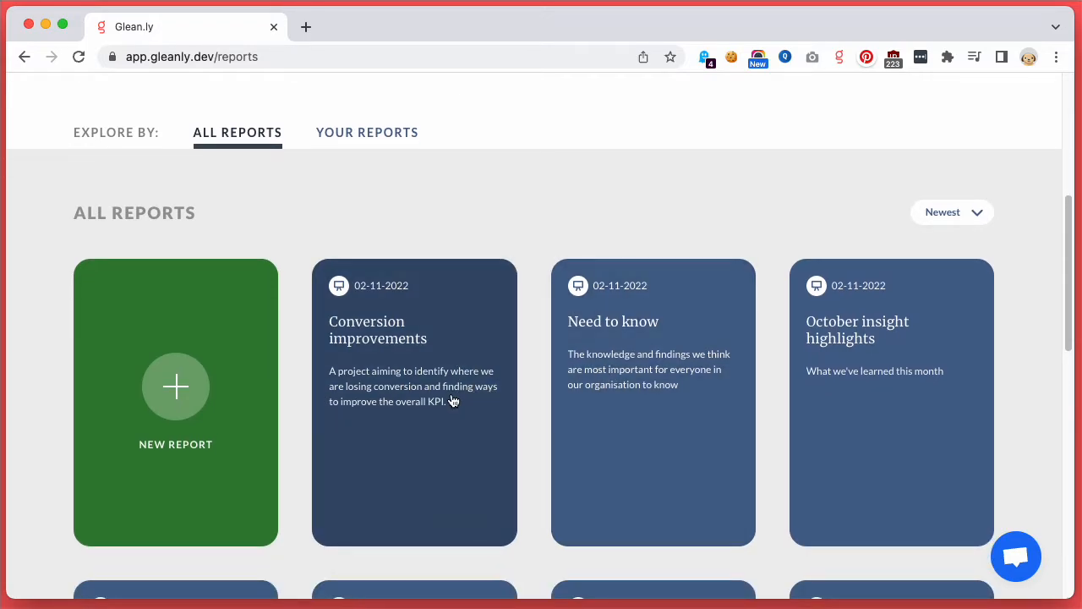
{"action": "left_click", "coordinate": [454, 398]}
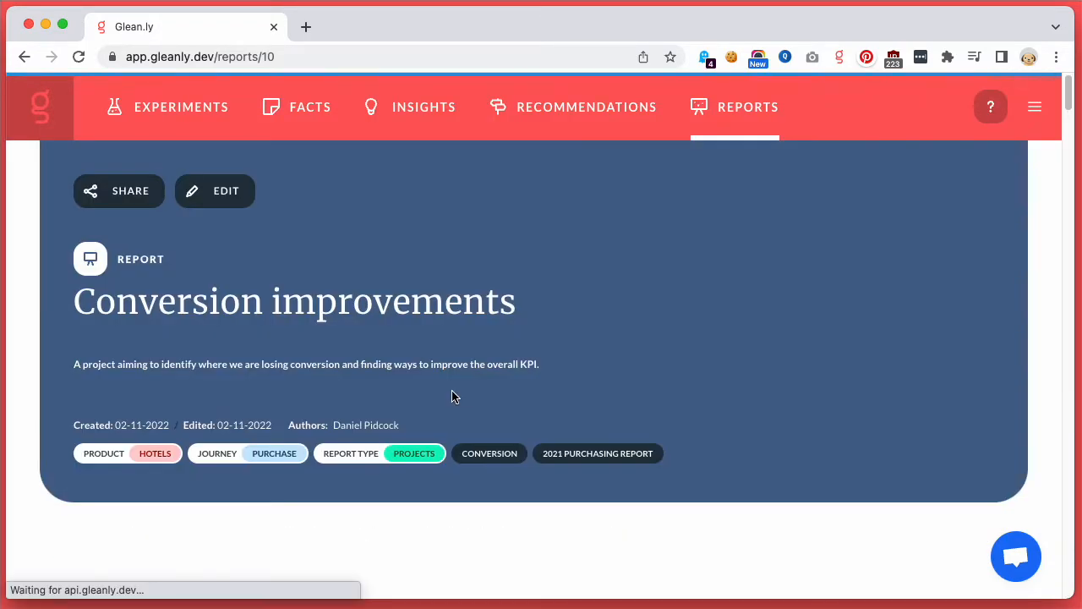
Step: Read through the Conversion improvements report from its introduction and useful files to the shipping calculator prototype and user testing section
{"action": "scroll", "coordinate": [254, 247], "scroll_direction": "down", "scroll_amount": 5}
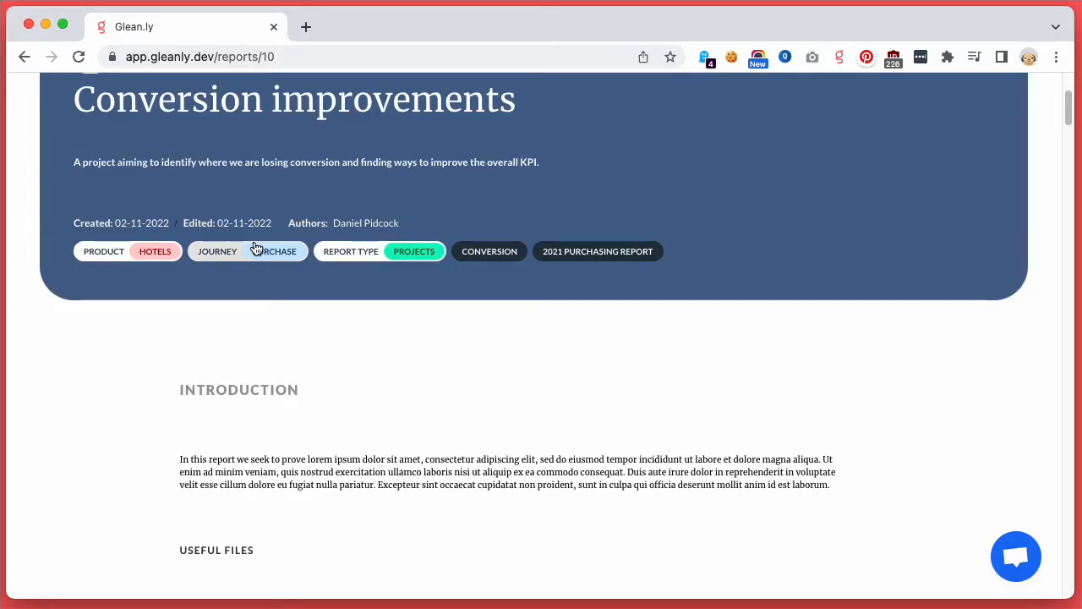
{"action": "scroll", "coordinate": [255, 245], "scroll_direction": "down", "scroll_amount": 10}
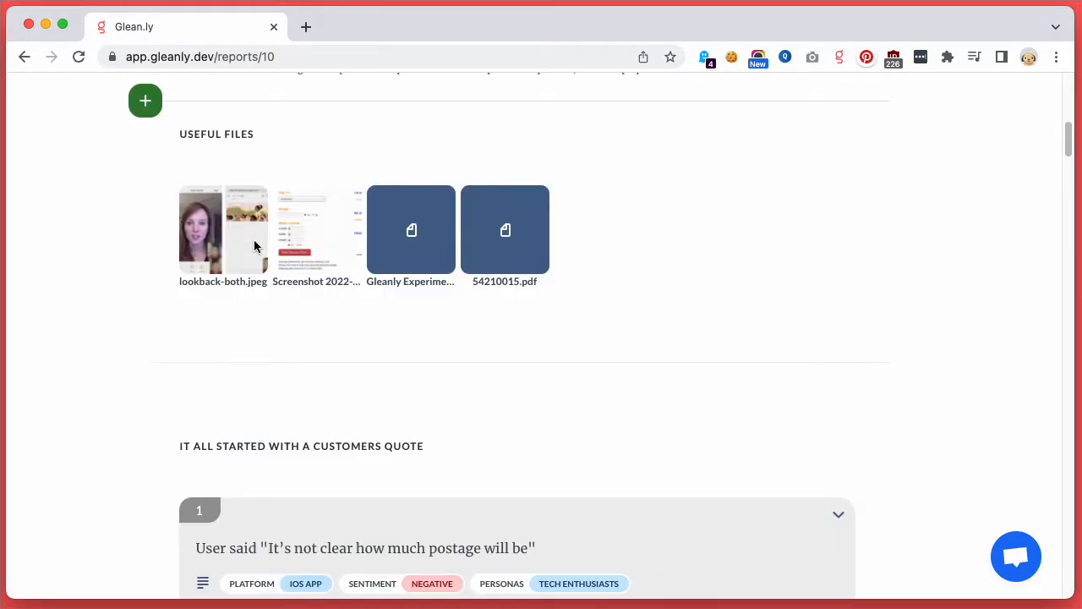
{"action": "scroll", "coordinate": [254, 242], "scroll_direction": "down", "scroll_amount": 1}
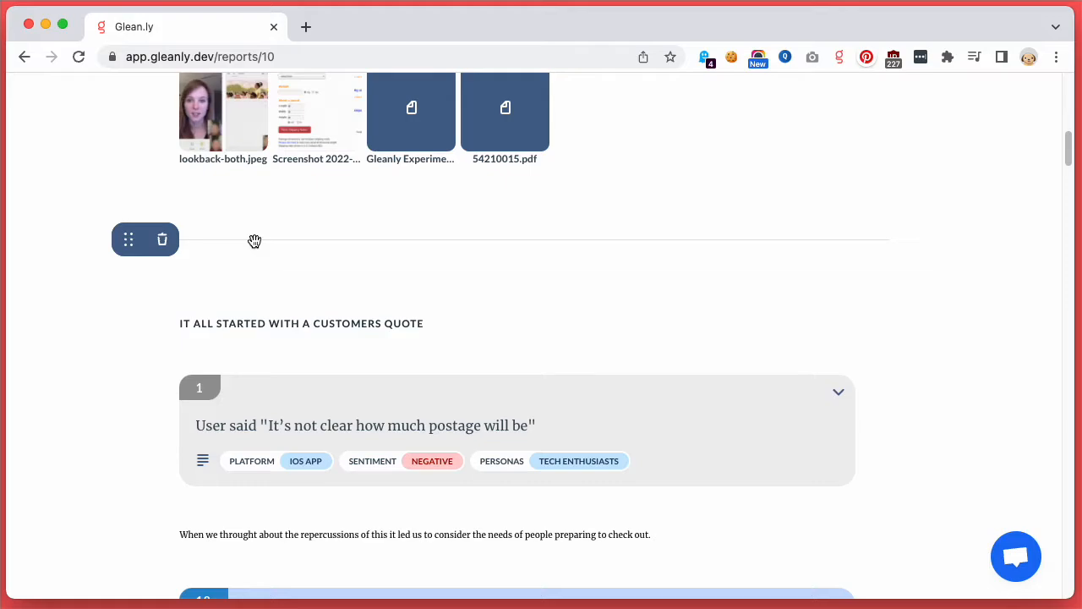
{"action": "scroll", "coordinate": [254, 241], "scroll_direction": "down", "scroll_amount": 4}
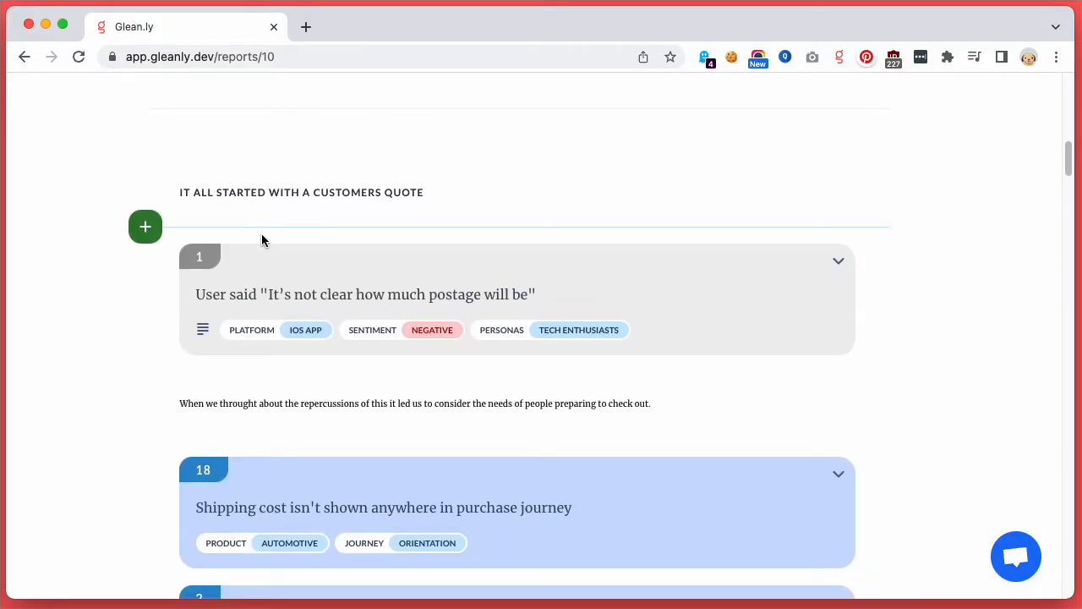
{"action": "scroll", "coordinate": [309, 312], "scroll_direction": "down", "scroll_amount": 1}
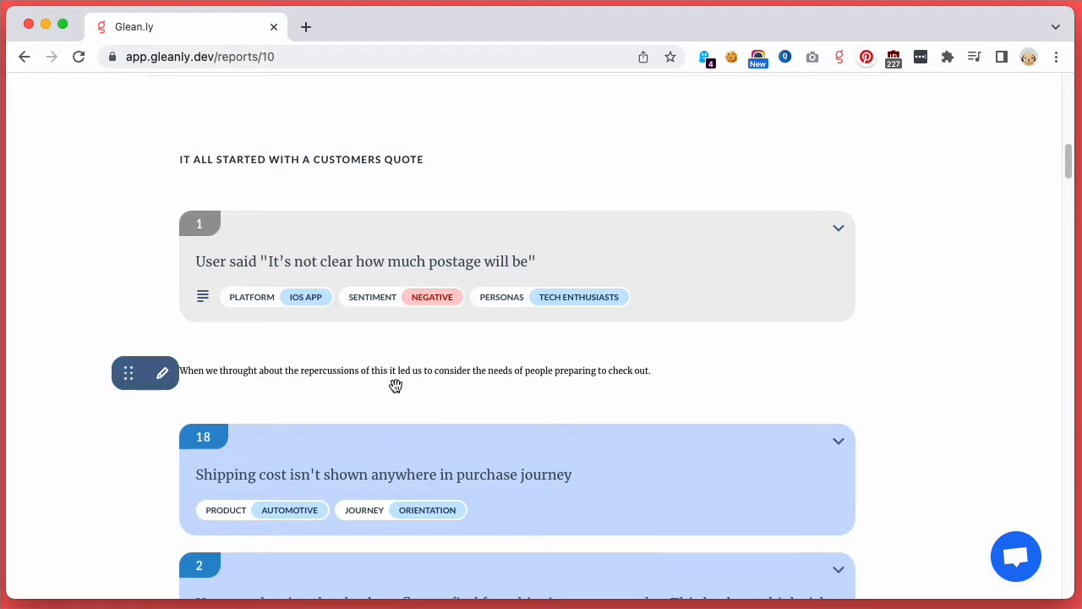
{"action": "scroll", "coordinate": [394, 384], "scroll_direction": "down", "scroll_amount": 5}
{"action": "scroll", "coordinate": [395, 385], "scroll_direction": "down", "scroll_amount": 9}
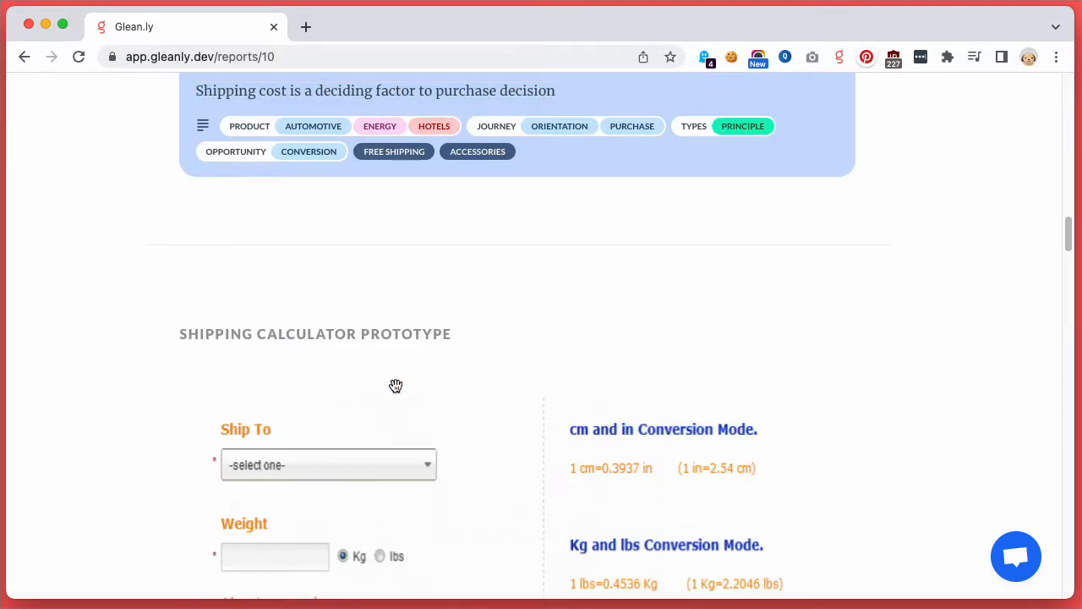
{"action": "scroll", "coordinate": [395, 386], "scroll_direction": "down", "scroll_amount": 1}
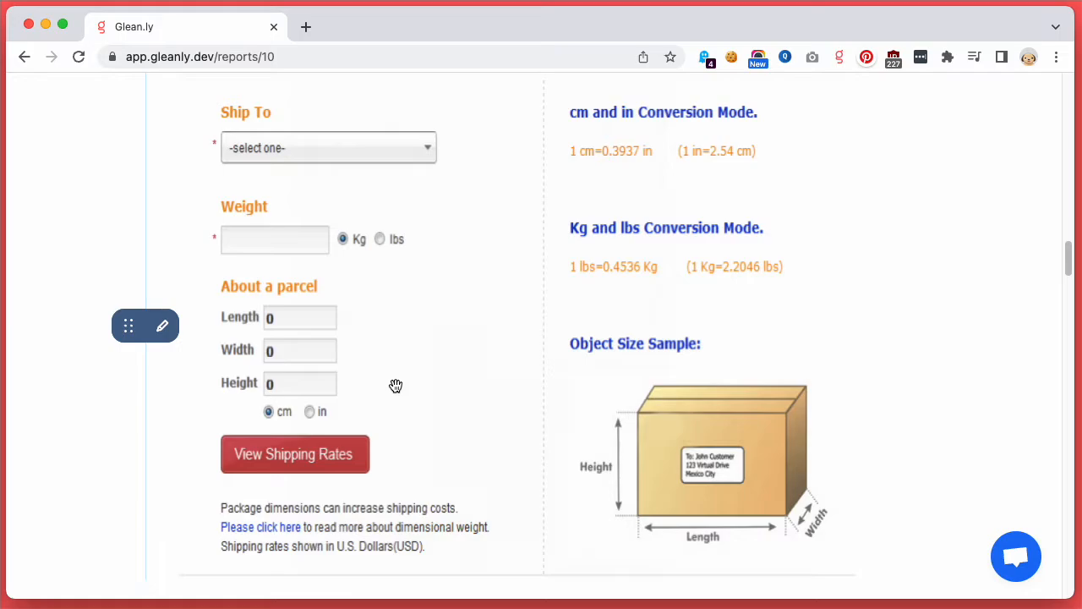
{"action": "scroll", "coordinate": [396, 386], "scroll_direction": "down", "scroll_amount": 8}
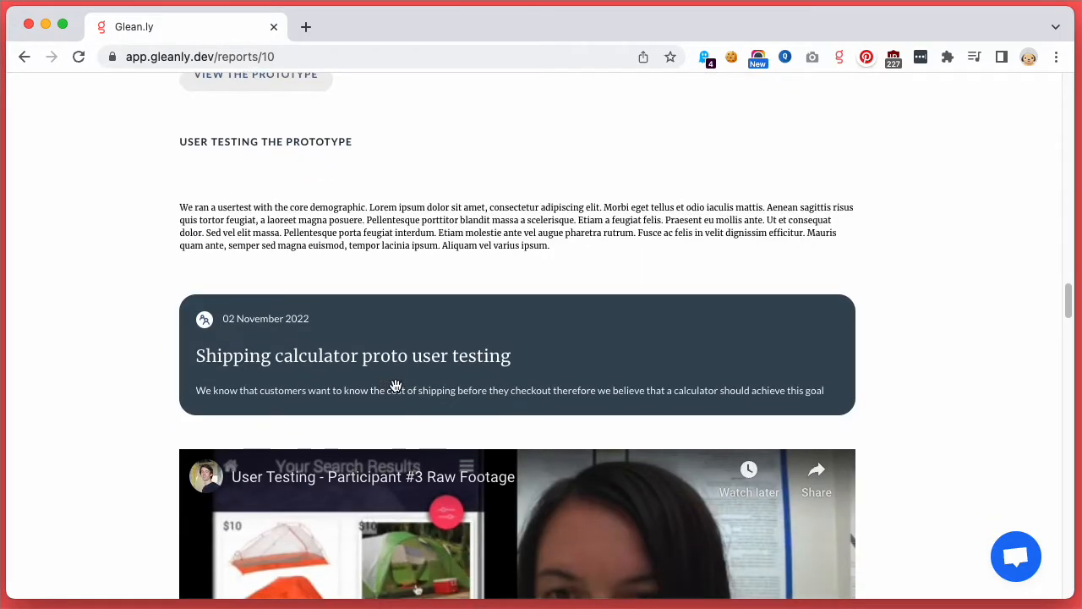
Step: Play the embedded "User Testing - Participant #3 Raw Footage" video briefly and pause it
{"action": "scroll", "coordinate": [395, 385], "scroll_direction": "down", "scroll_amount": 3}
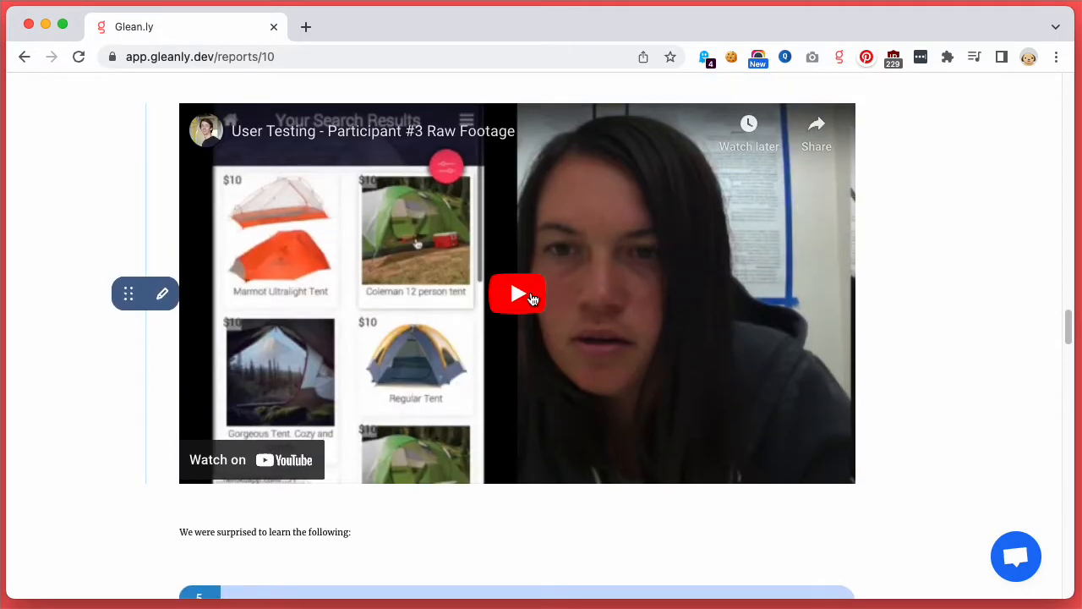
{"action": "left_click", "coordinate": [511, 283]}
{"action": "left_click", "coordinate": [209, 466]}
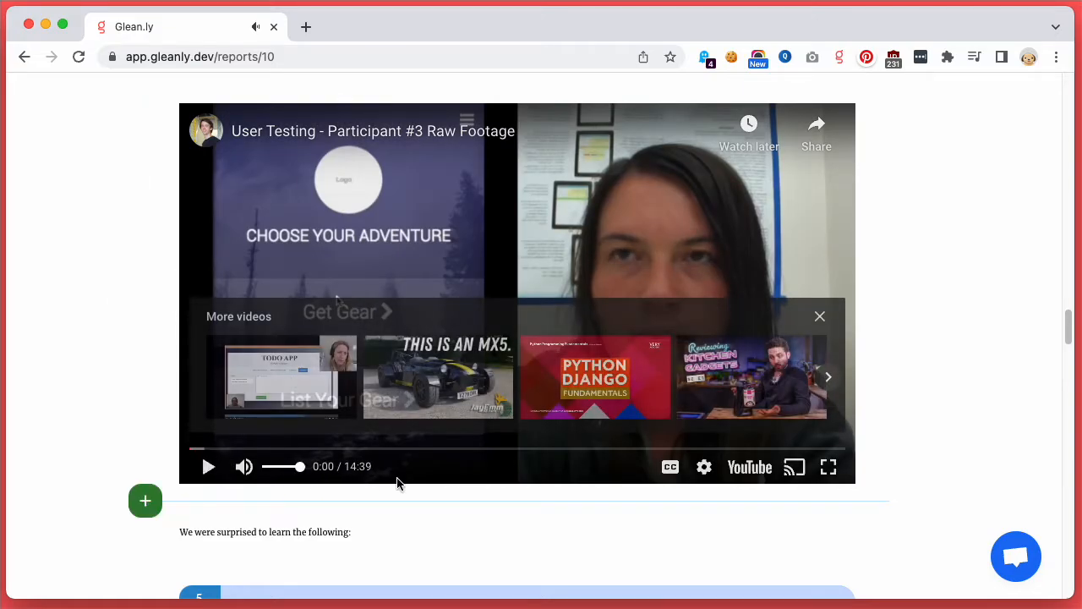
Step: Review the rest of the report, covering the findings, split test facts, summary and linked experiments
{"action": "scroll", "coordinate": [405, 255], "scroll_direction": "up", "scroll_amount": 5}
{"action": "scroll", "coordinate": [406, 254], "scroll_direction": "down", "scroll_amount": 15}
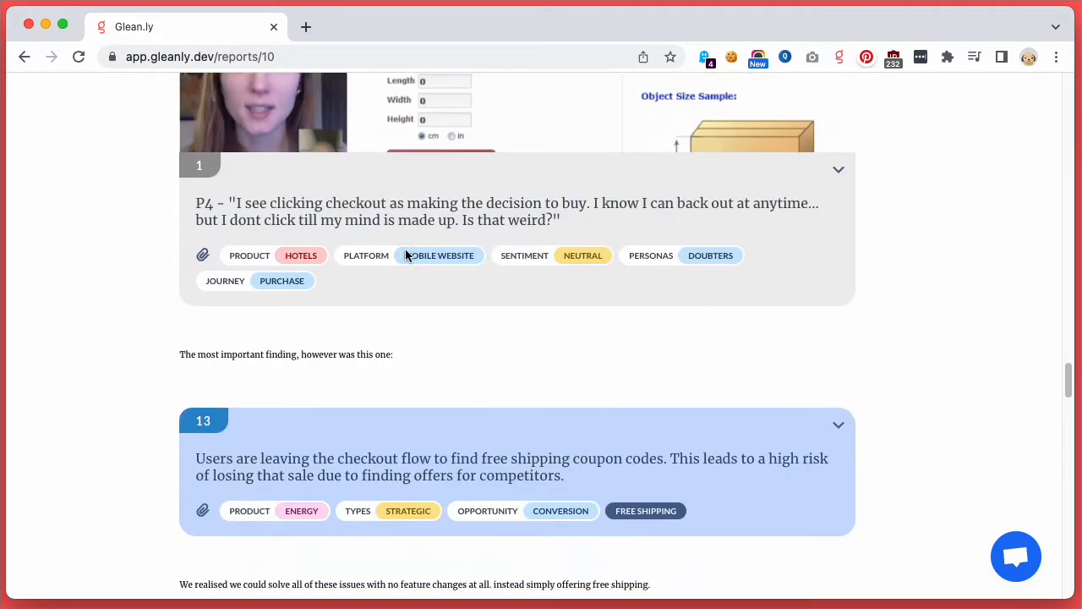
{"action": "scroll", "coordinate": [405, 255], "scroll_direction": "down", "scroll_amount": 10}
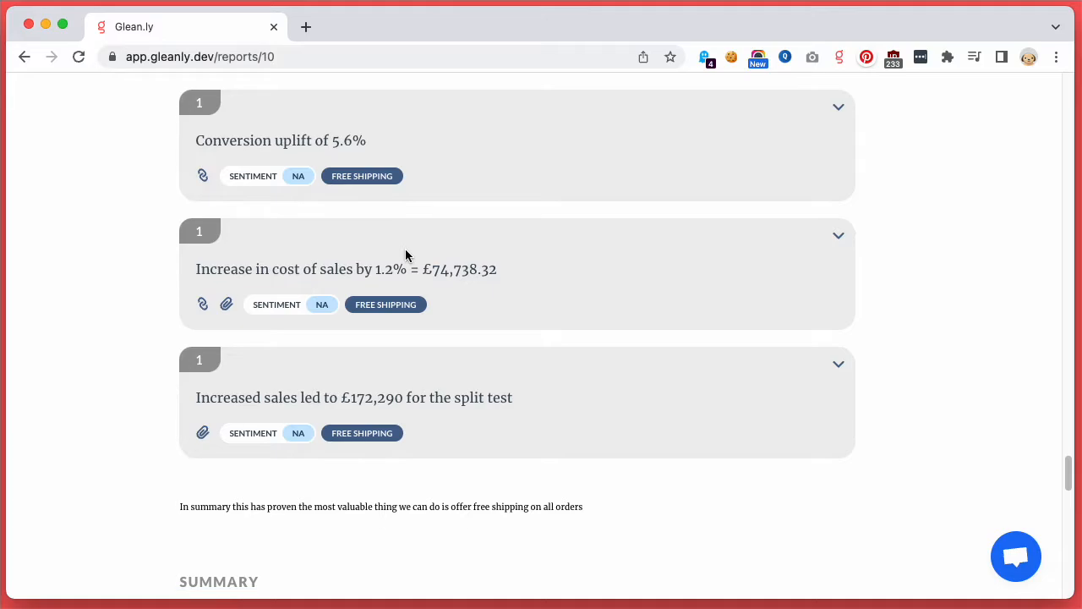
{"action": "scroll", "coordinate": [405, 255], "scroll_direction": "down", "scroll_amount": 6}
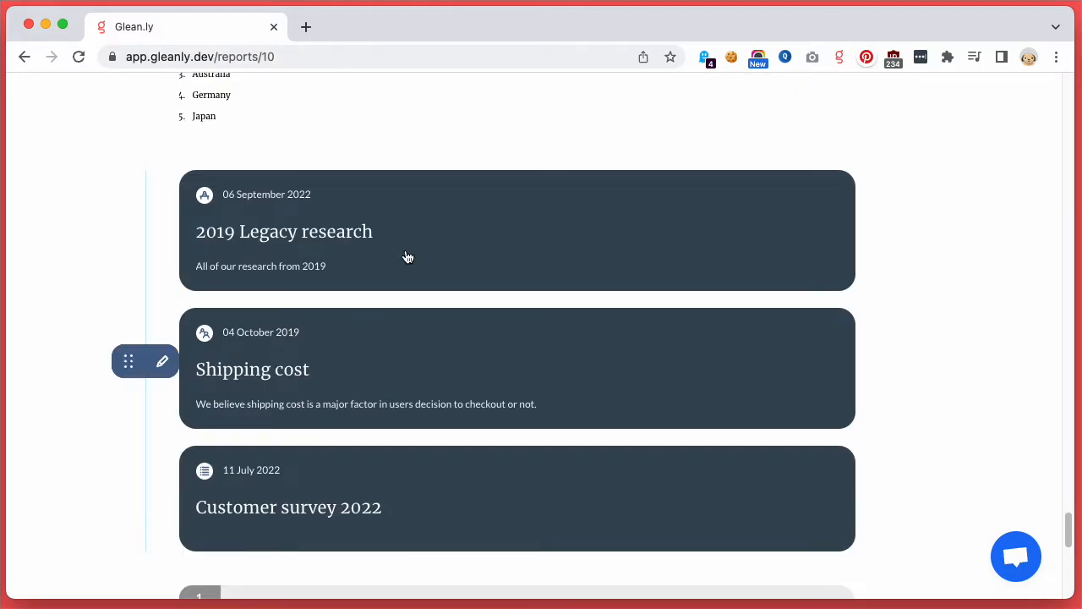
{"action": "scroll", "coordinate": [406, 256], "scroll_direction": "up", "scroll_amount": 20}
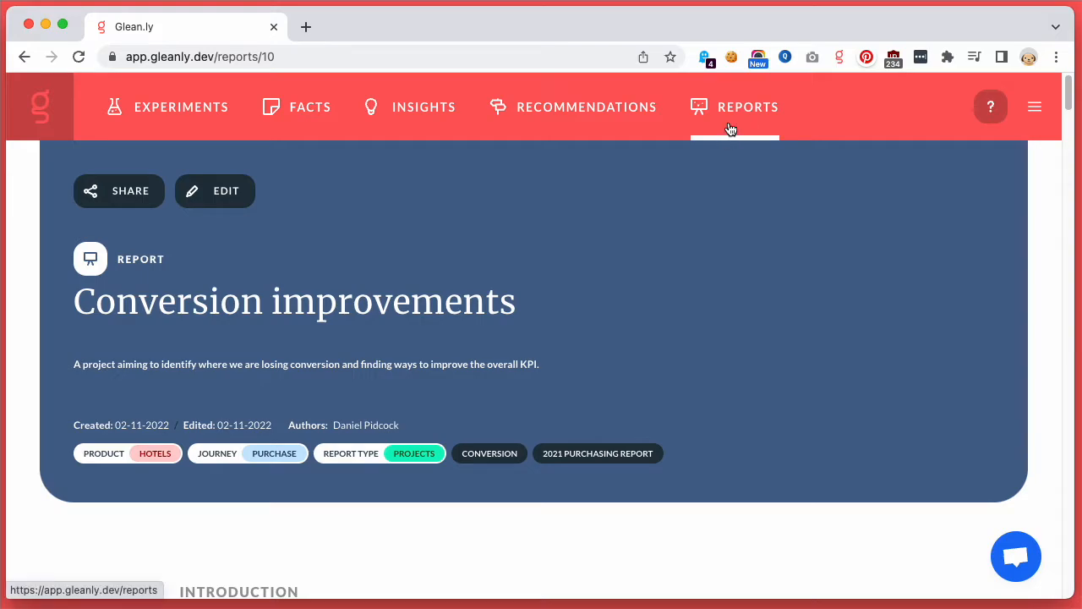
Step: Return to the list of all reports and start a new report
{"action": "left_click", "coordinate": [730, 127]}
{"action": "scroll", "coordinate": [541, 216], "scroll_direction": "down", "scroll_amount": 3}
{"action": "scroll", "coordinate": [539, 209], "scroll_direction": "down", "scroll_amount": 3}
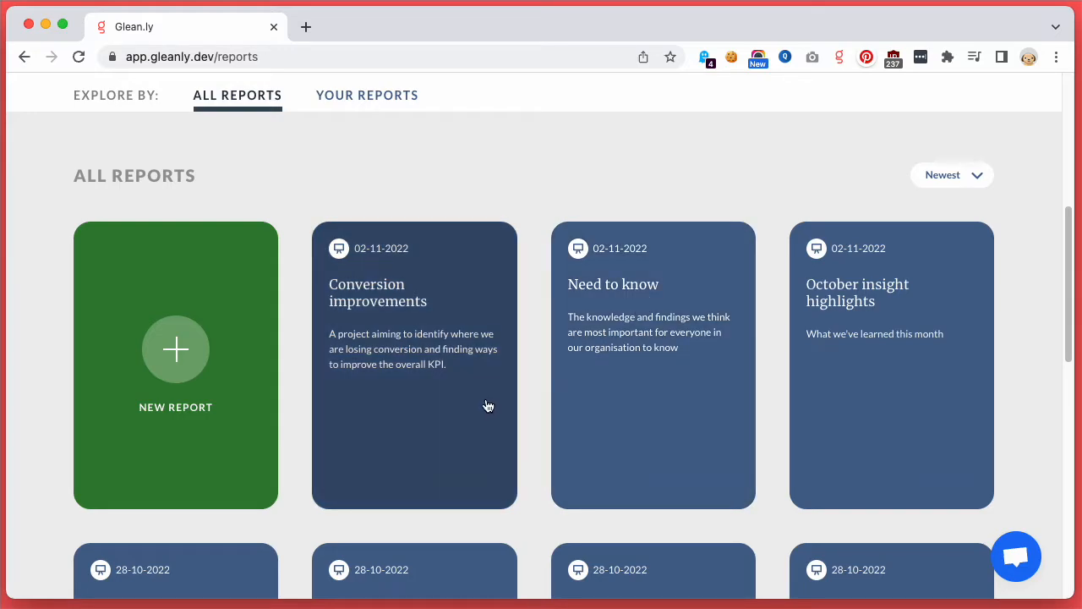
{"action": "left_click", "coordinate": [153, 383]}
{"action": "scroll", "coordinate": [346, 307], "scroll_direction": "up", "scroll_amount": 3}
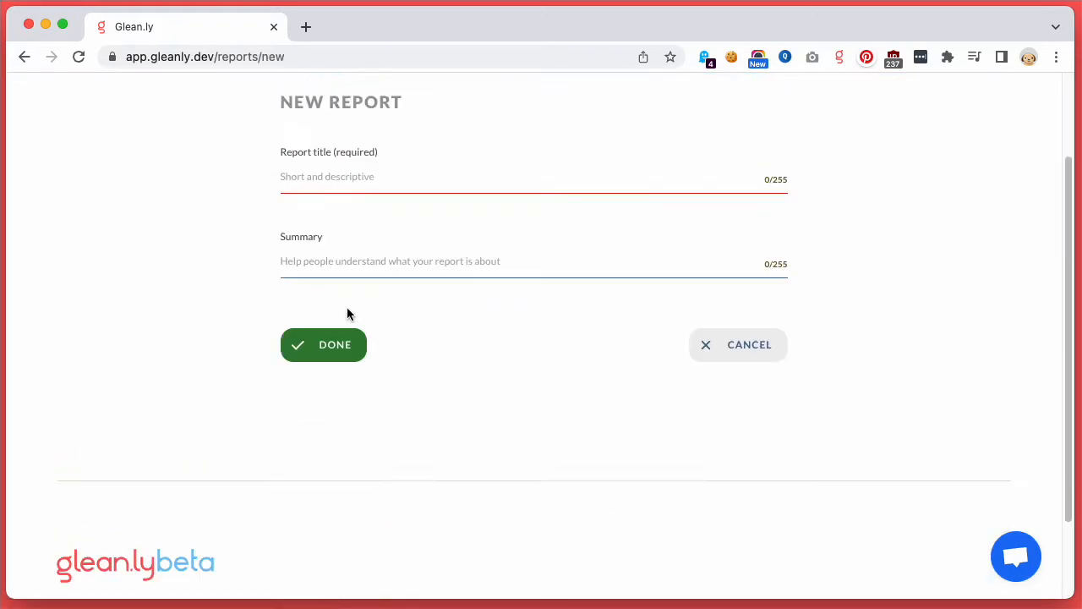
Step: Title the new report "Discovery for my new project"
{"action": "left_click", "coordinate": [346, 303]}
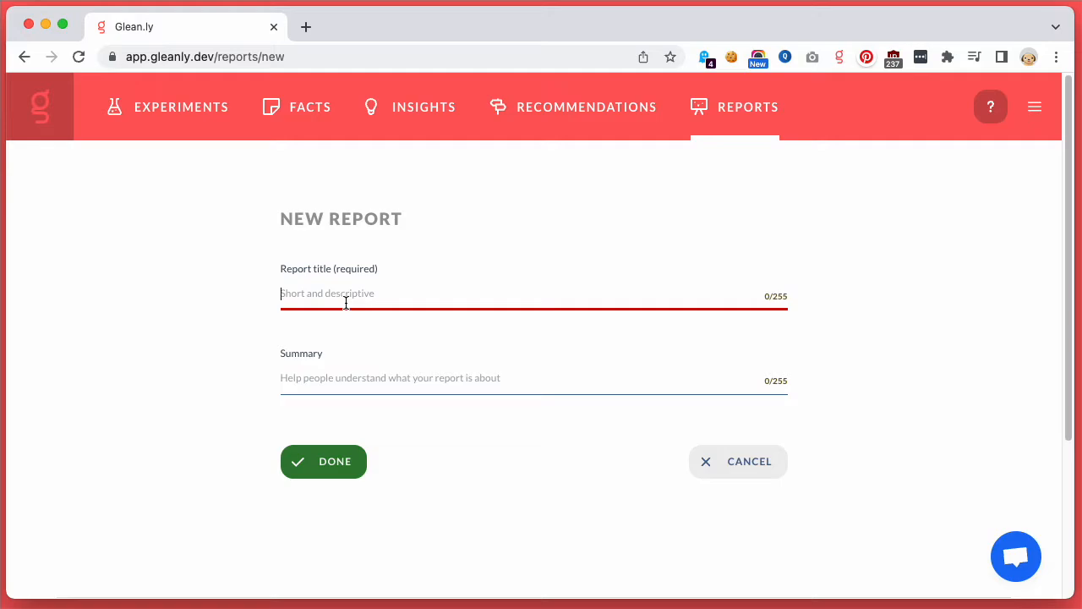
{"action": "type", "text": "Discovery fr"}
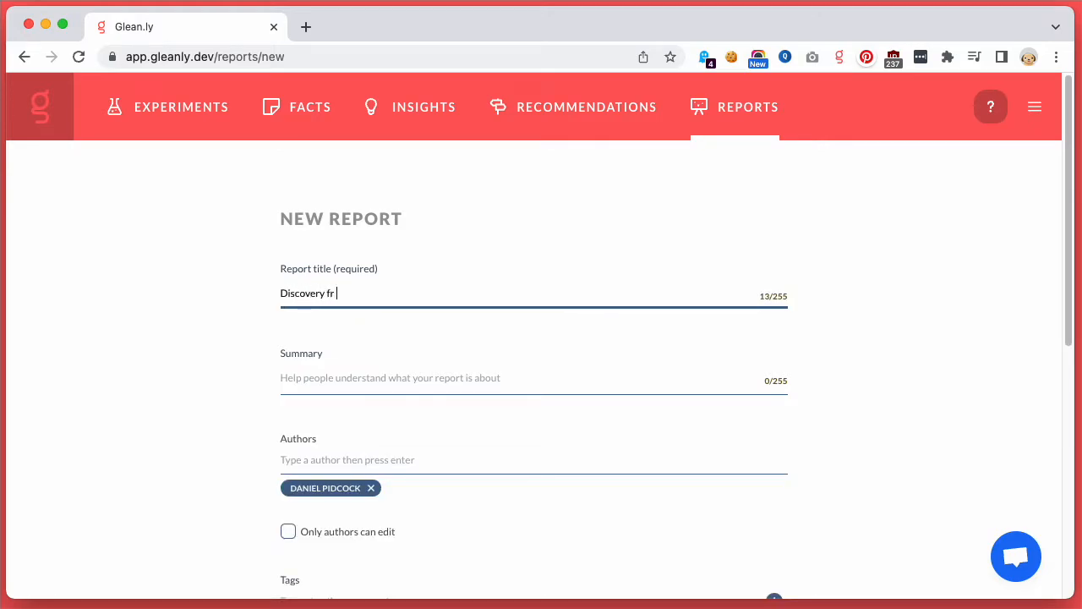
{"action": "key", "text": "BackSpace"}
{"action": "type", "text": "or my new project"}
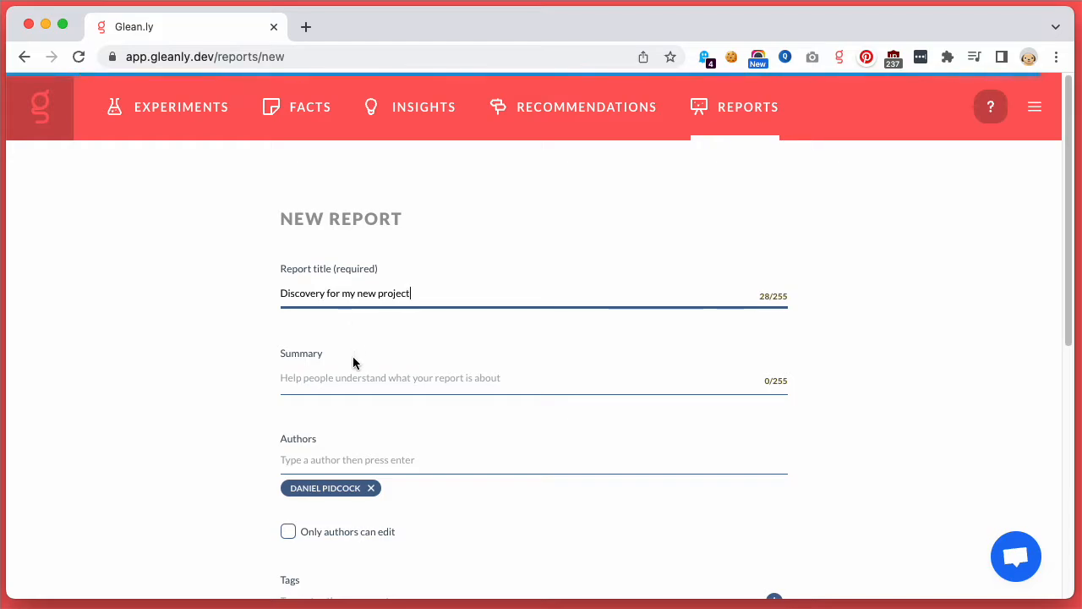
{"action": "left_click", "coordinate": [357, 377]}
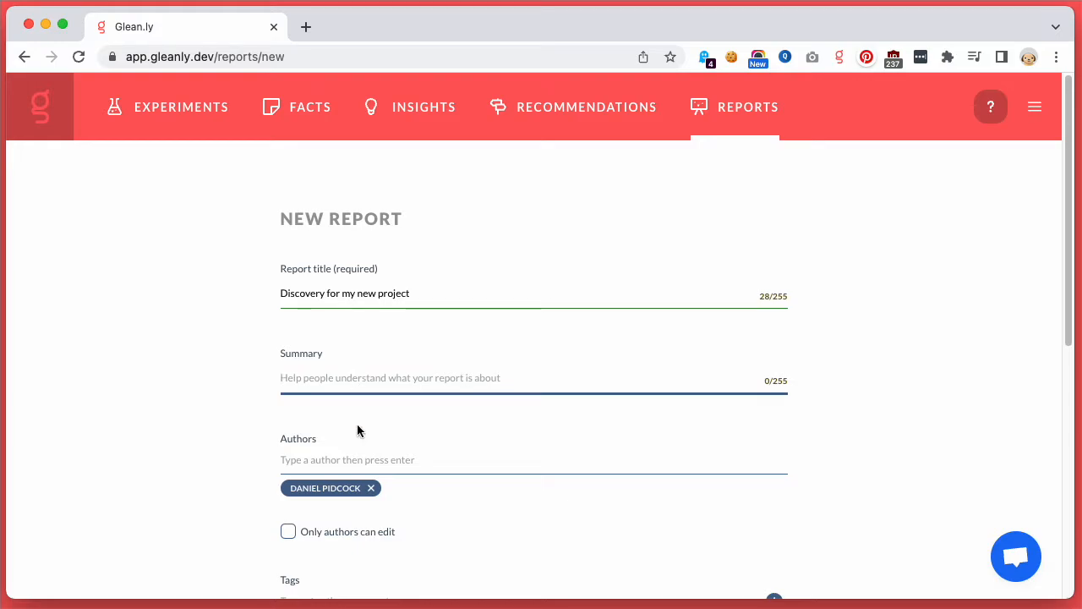
Step: Add the first suggested colleague as a second author and allow only authors to edit the report
{"action": "left_click", "coordinate": [354, 454]}
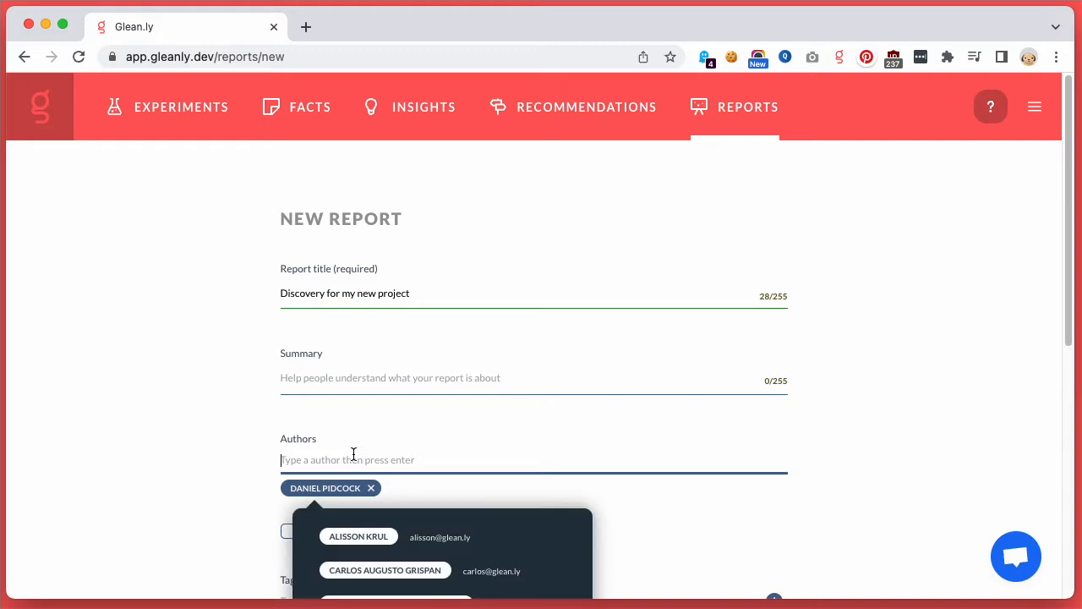
{"action": "left_click", "coordinate": [358, 533]}
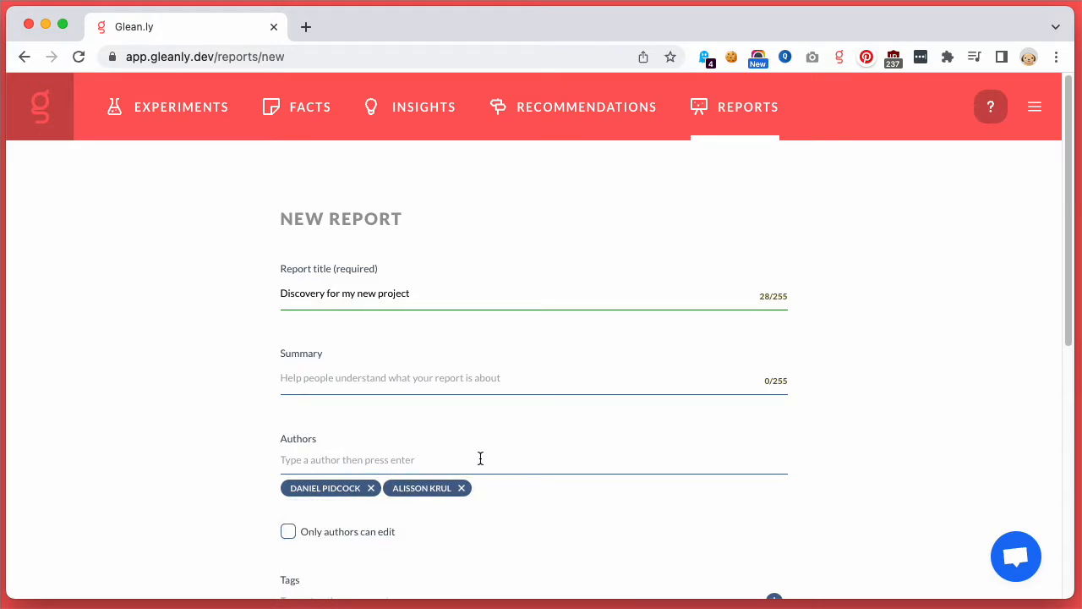
{"action": "left_click", "coordinate": [362, 532]}
Step: Tag the new report with Accessories
{"action": "scroll", "coordinate": [569, 535], "scroll_direction": "down", "scroll_amount": 1}
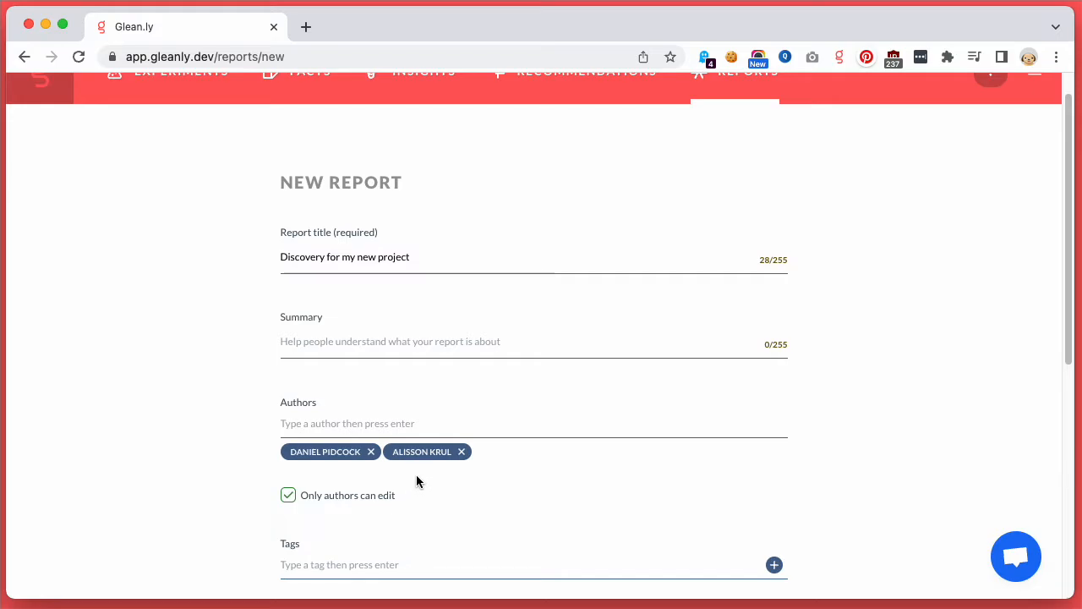
{"action": "scroll", "coordinate": [416, 476], "scroll_direction": "down", "scroll_amount": 1}
{"action": "scroll", "coordinate": [416, 477], "scroll_direction": "down", "scroll_amount": 1}
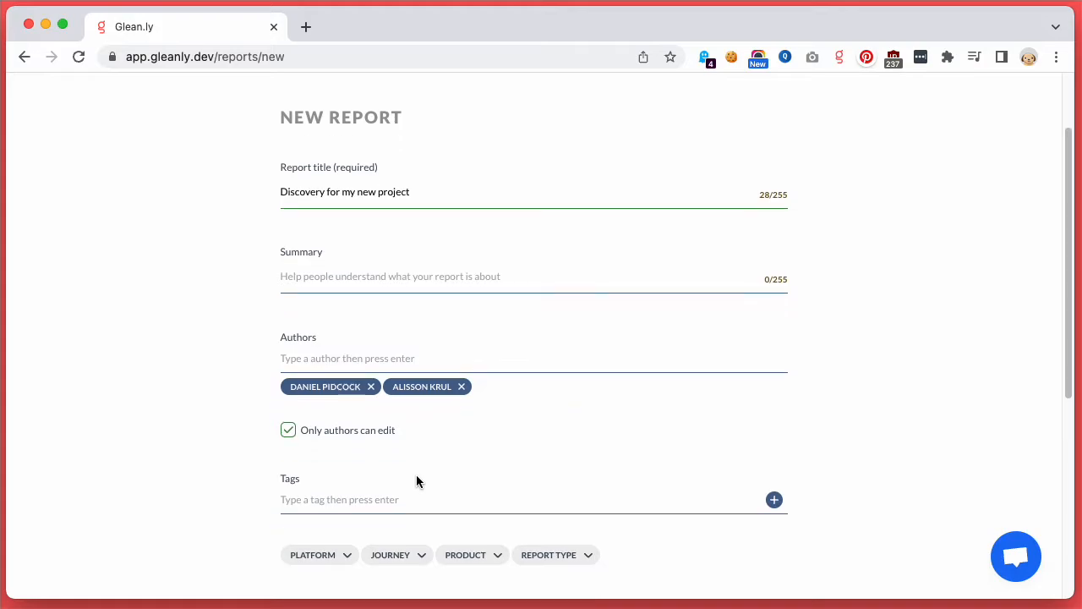
{"action": "scroll", "coordinate": [416, 476], "scroll_direction": "down", "scroll_amount": 1}
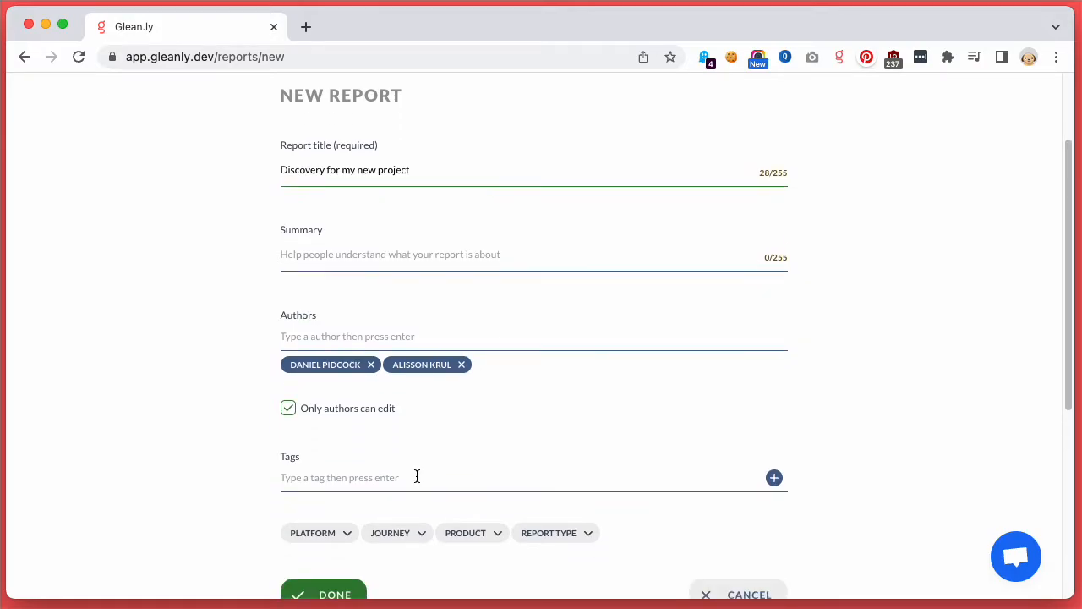
{"action": "left_click", "coordinate": [394, 464]}
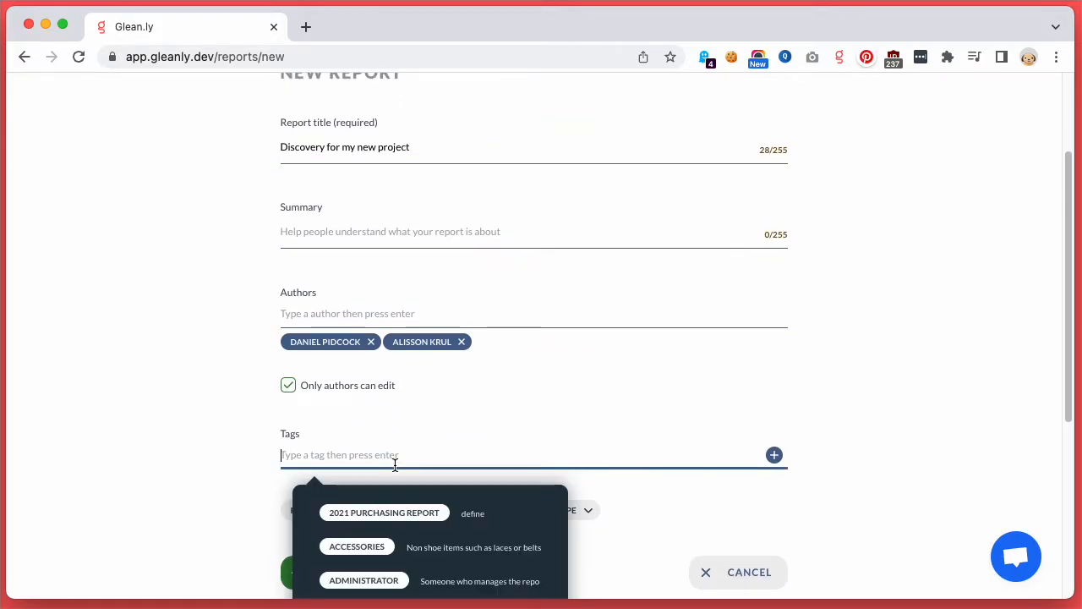
{"action": "left_click", "coordinate": [380, 546]}
Step: Set the platform to In Store and the report type to Discovery, and save the new report
{"action": "scroll", "coordinate": [392, 538], "scroll_direction": "down", "scroll_amount": 1}
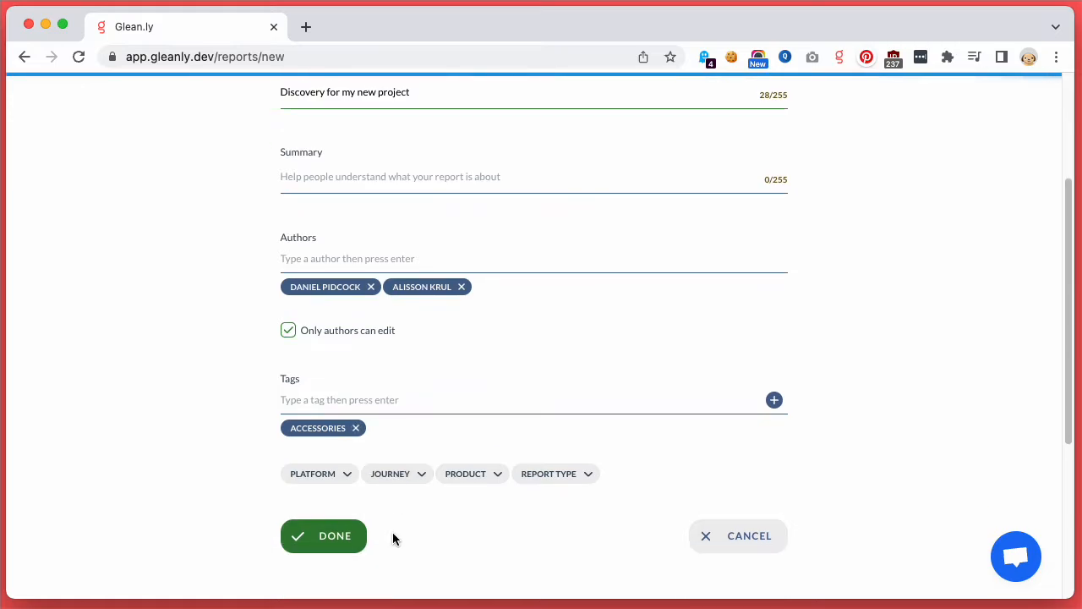
{"action": "left_click", "coordinate": [356, 479]}
{"action": "left_click", "coordinate": [350, 517]}
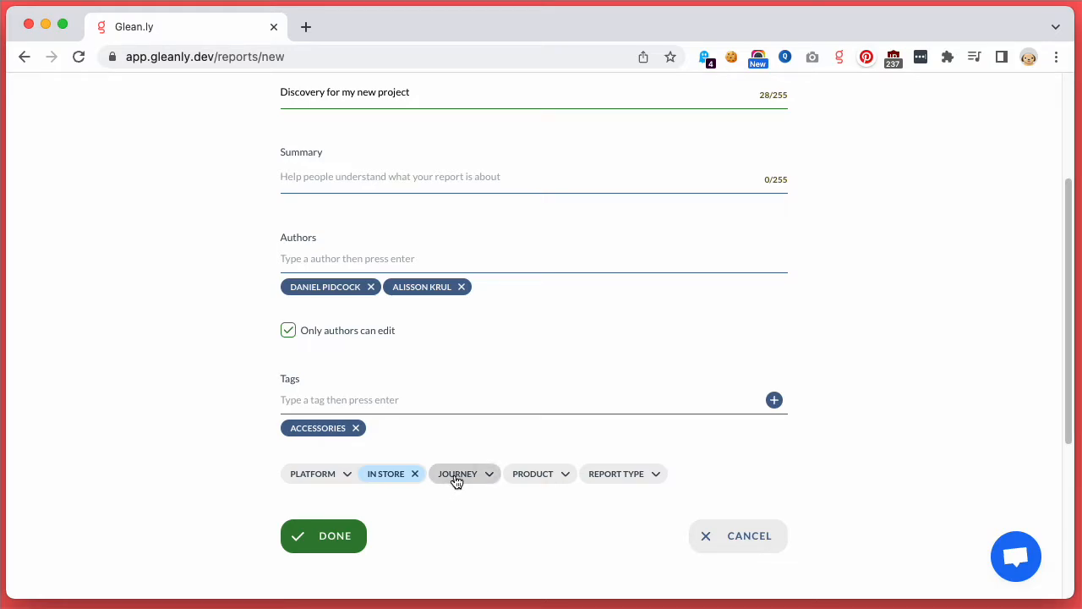
{"action": "left_click", "coordinate": [640, 480]}
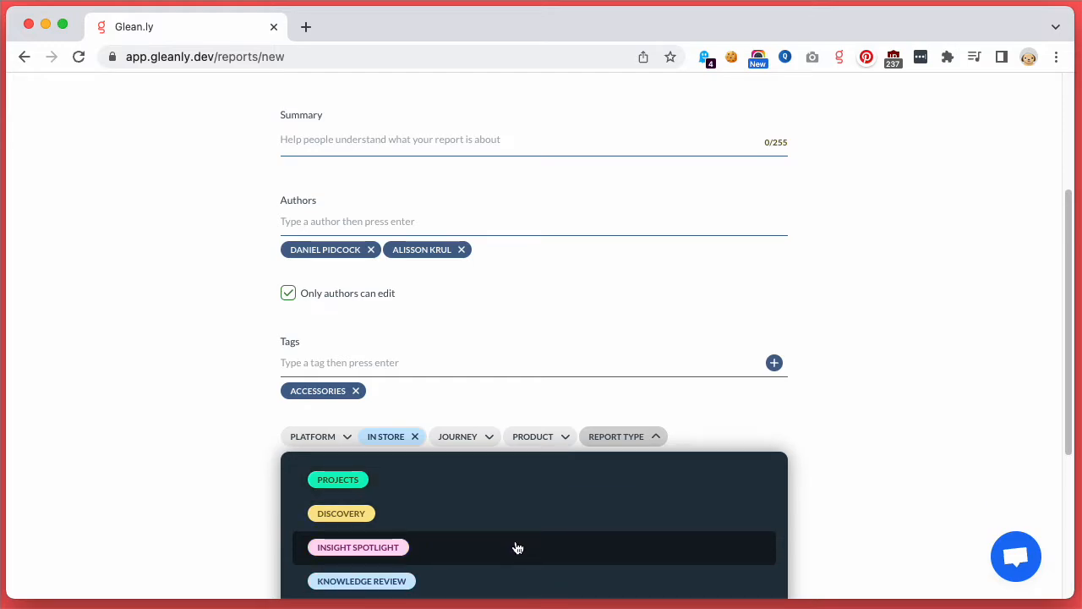
{"action": "left_click", "coordinate": [522, 513]}
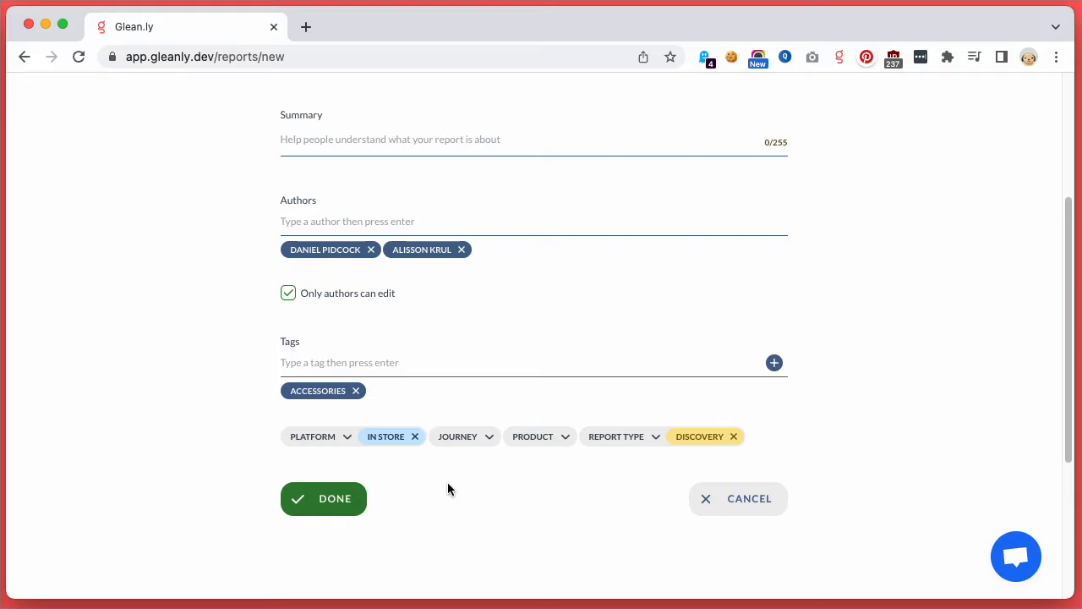
{"action": "left_click", "coordinate": [314, 507]}
{"action": "scroll", "coordinate": [350, 511], "scroll_direction": "up", "scroll_amount": 2}
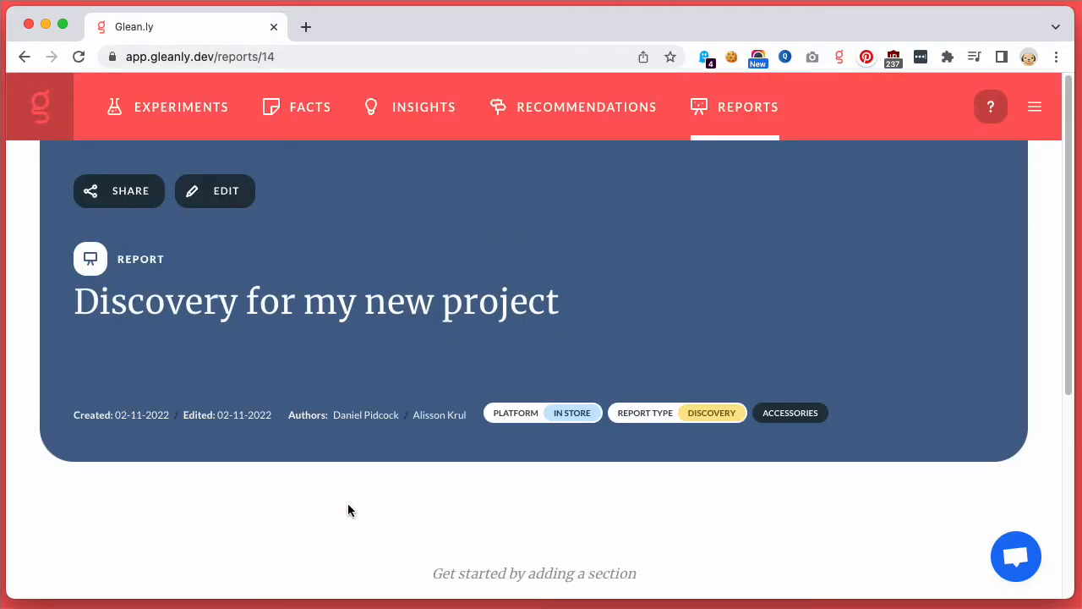
Step: Add a first section to the report containing a text heading that reads "This is what its about"
{"action": "scroll", "coordinate": [348, 507], "scroll_direction": "down", "scroll_amount": 3}
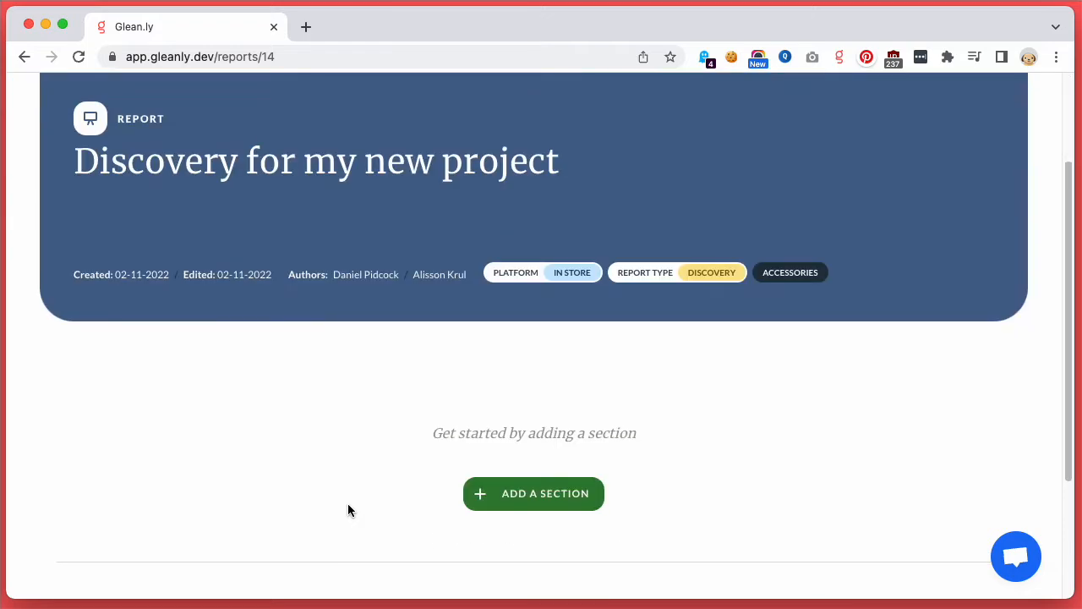
{"action": "left_click", "coordinate": [508, 494]}
{"action": "left_click", "coordinate": [355, 261]}
{"action": "left_click", "coordinate": [242, 207]}
{"action": "left_click", "coordinate": [273, 180]}
{"action": "type", "text": "This is what its about"}
{"action": "left_click", "coordinate": [254, 337]}
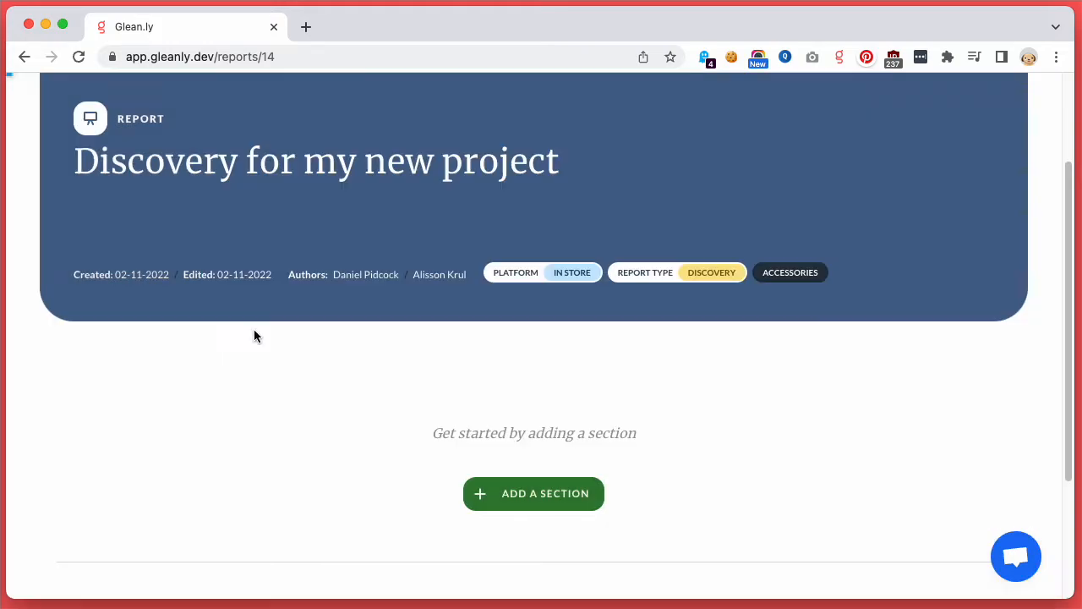
Step: Insert an empty body text block below the "This is what its about" heading
{"action": "left_click", "coordinate": [159, 450]}
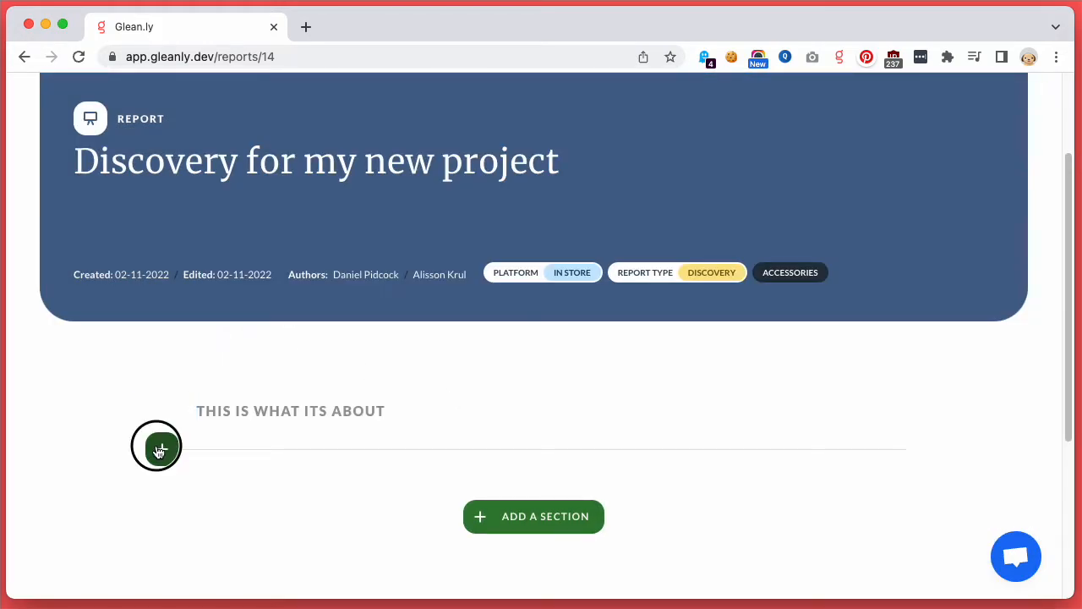
{"action": "left_click", "coordinate": [309, 260]}
{"action": "left_click", "coordinate": [329, 222]}
{"action": "left_click", "coordinate": [321, 252]}
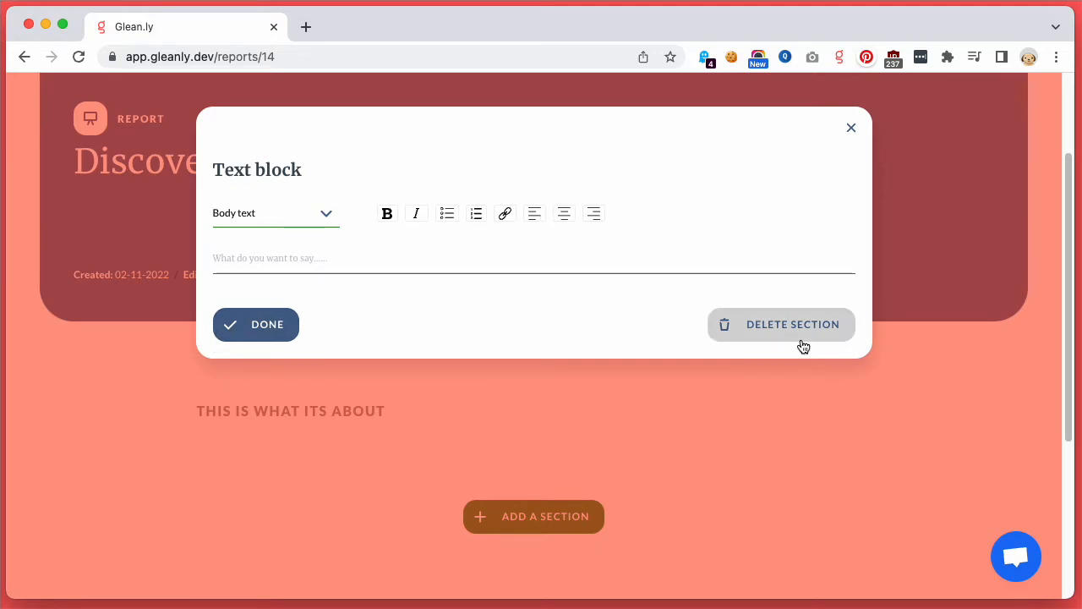
{"action": "left_click", "coordinate": [253, 326]}
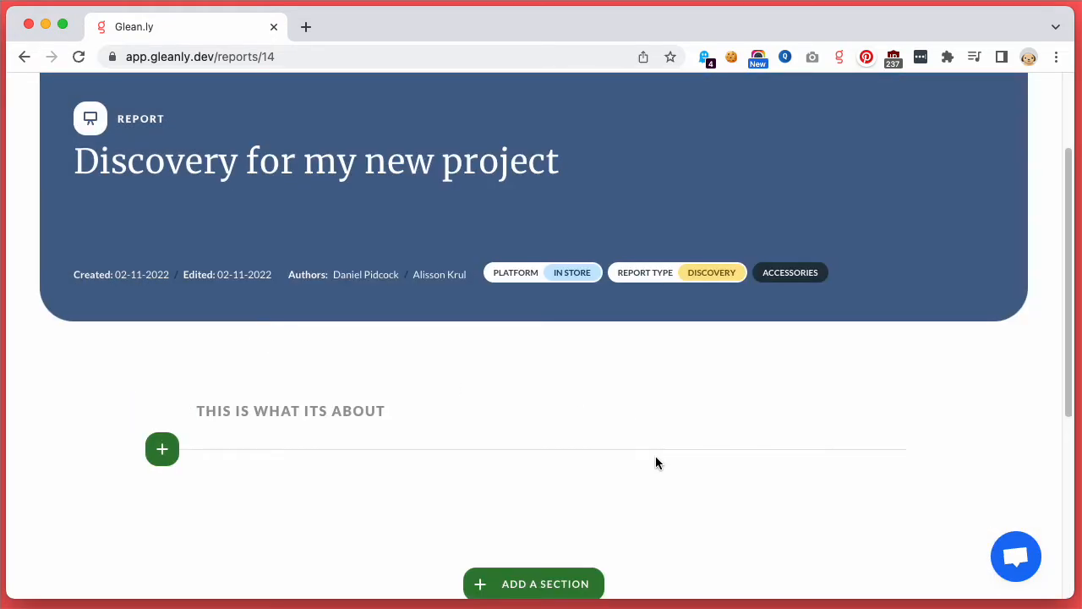
Step: Insert a divider below the "This is what its about" heading and move the heading beneath it
{"action": "left_click", "coordinate": [153, 453]}
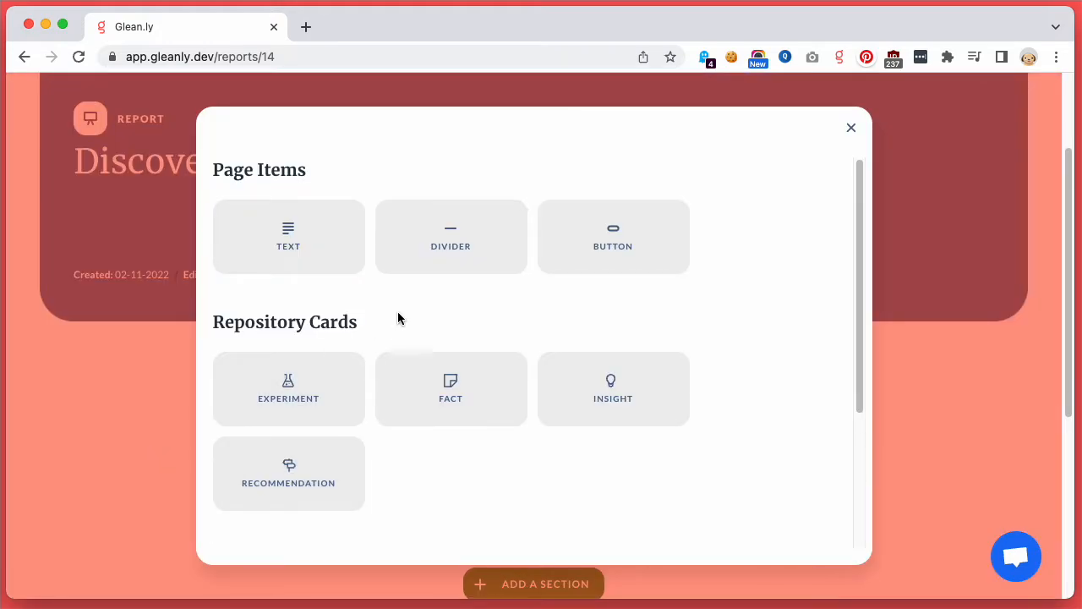
{"action": "left_click", "coordinate": [446, 255]}
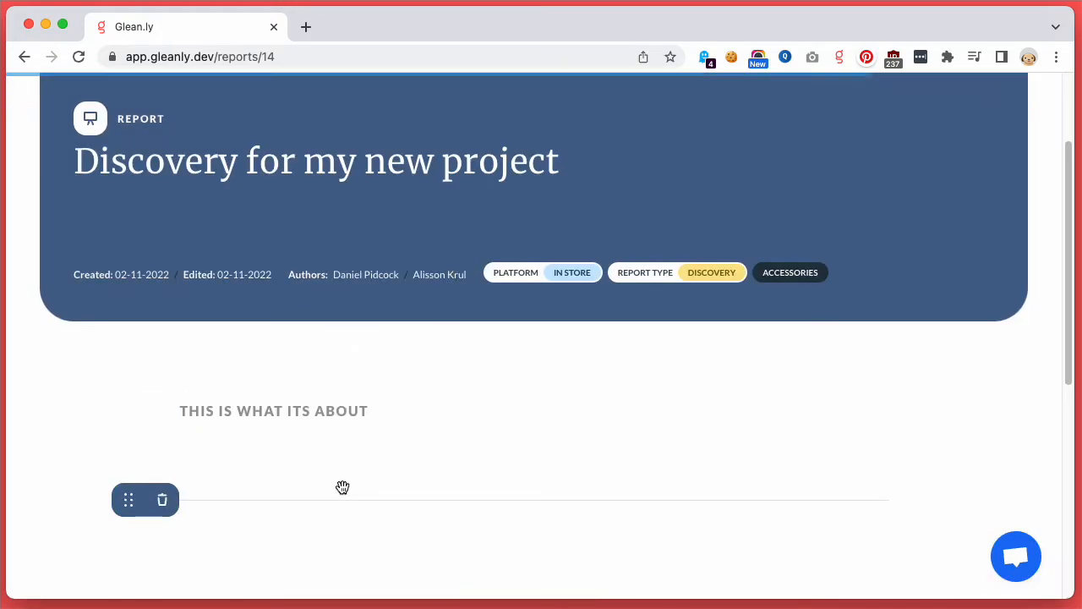
{"action": "scroll", "coordinate": [195, 532], "scroll_direction": "down", "scroll_amount": 3}
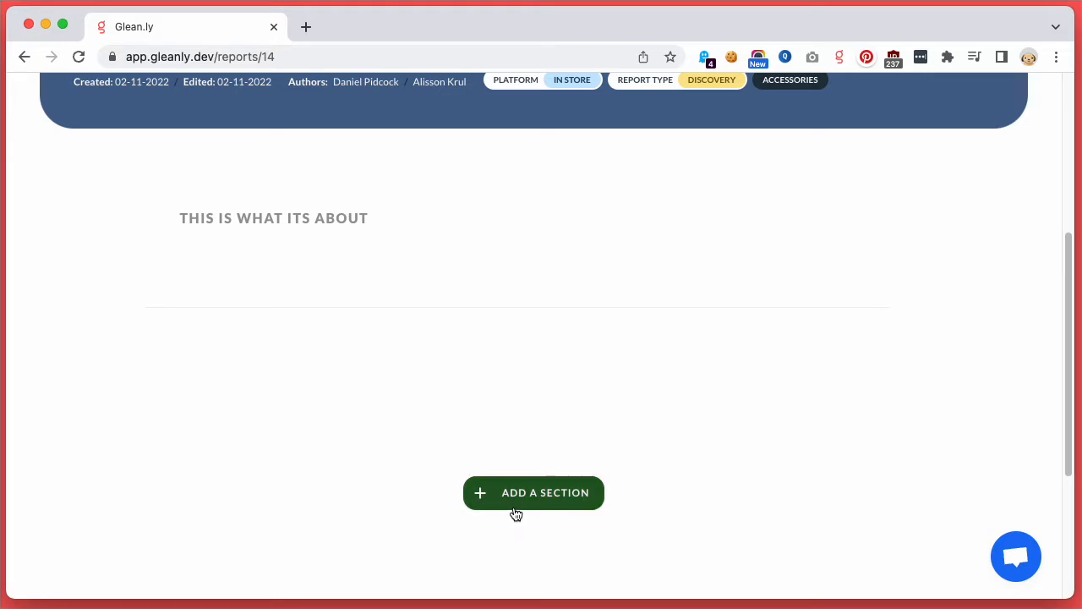
{"action": "mouse_move", "coordinate": [194, 271]}
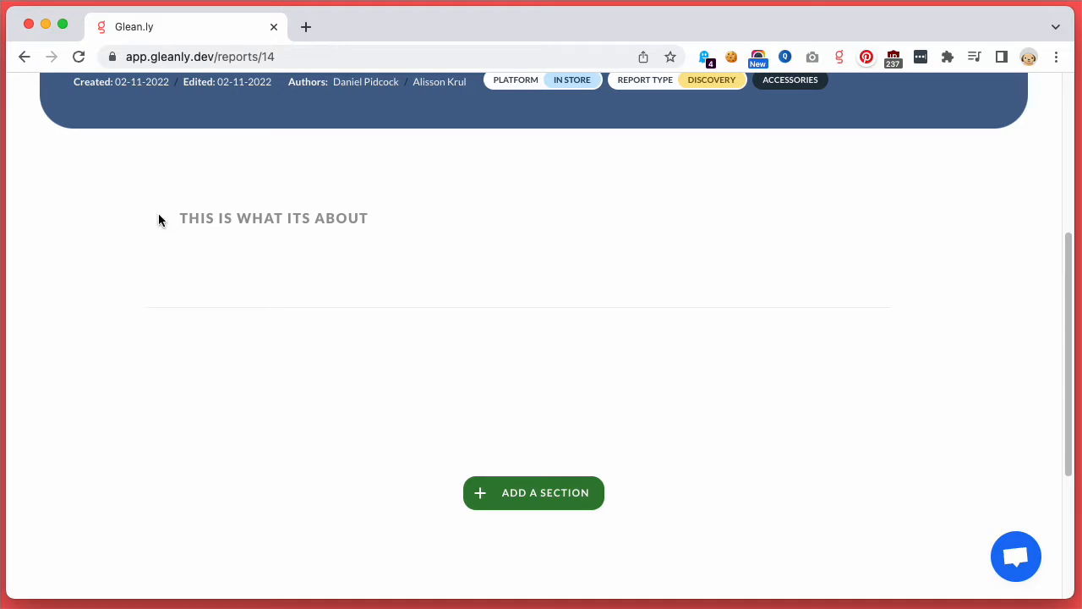
{"action": "mouse_move", "coordinate": [165, 218]}
{"action": "left_click_drag", "start_coordinate": [130, 220], "coordinate": [132, 312]}
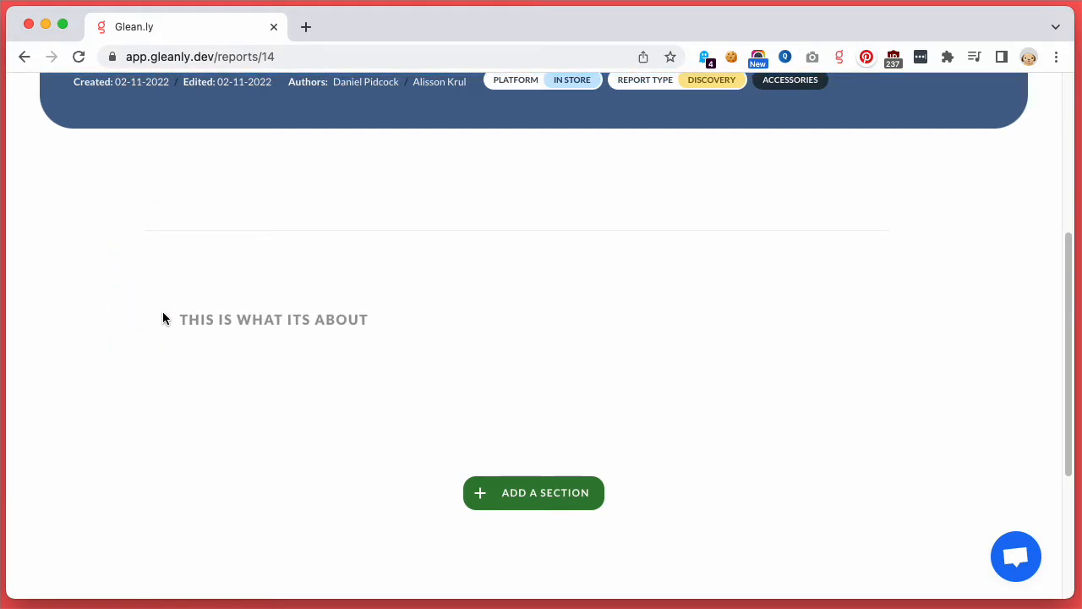
Step: Insert an experiment section below the heading and clear all filters in its experiment list
{"action": "mouse_move", "coordinate": [153, 233]}
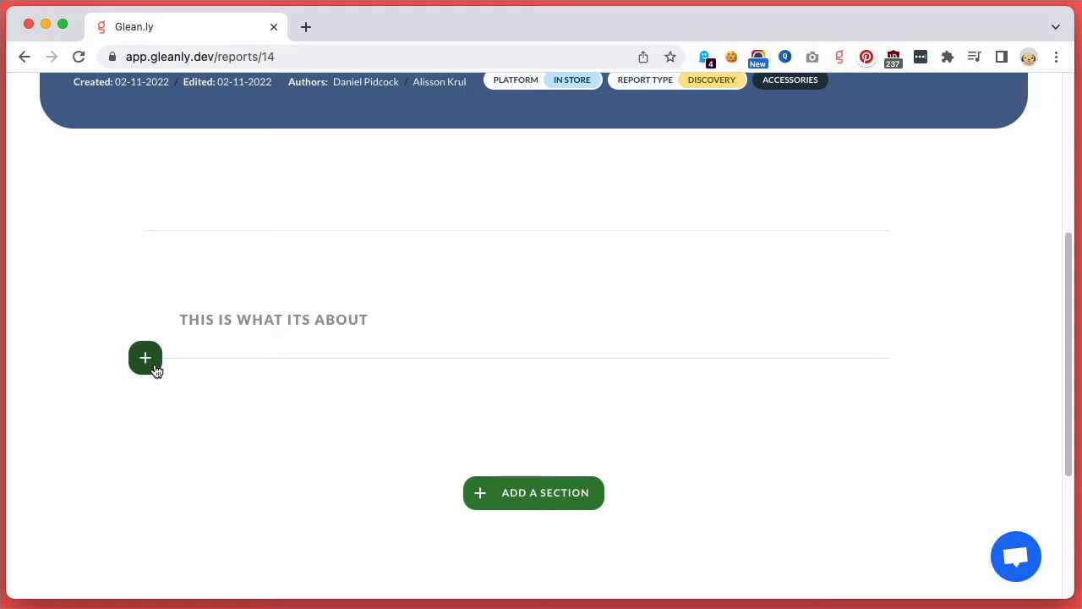
{"action": "left_click", "coordinate": [150, 362]}
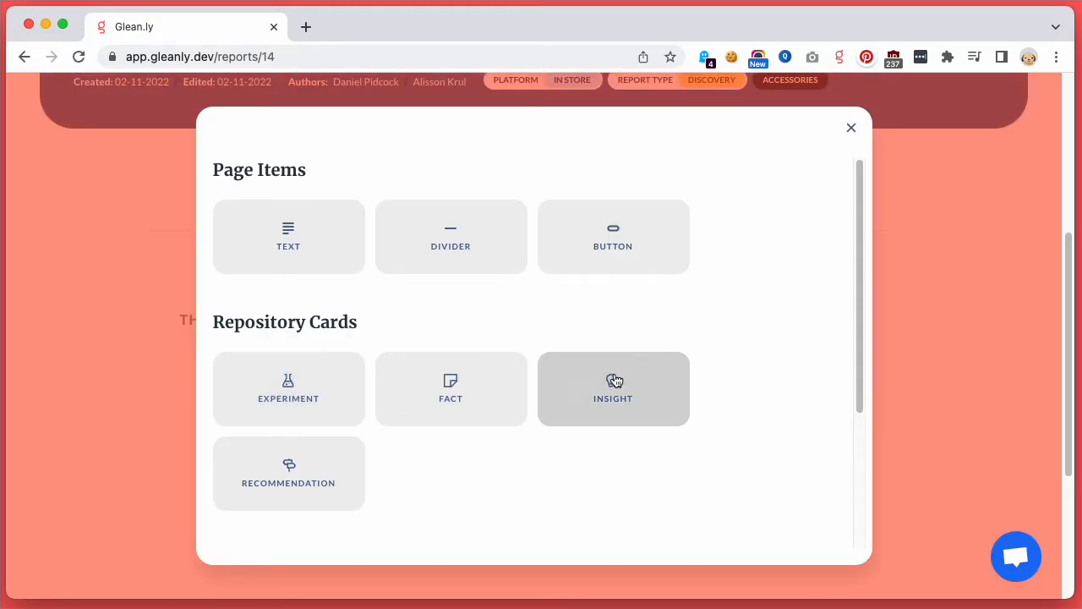
{"action": "left_click", "coordinate": [317, 404]}
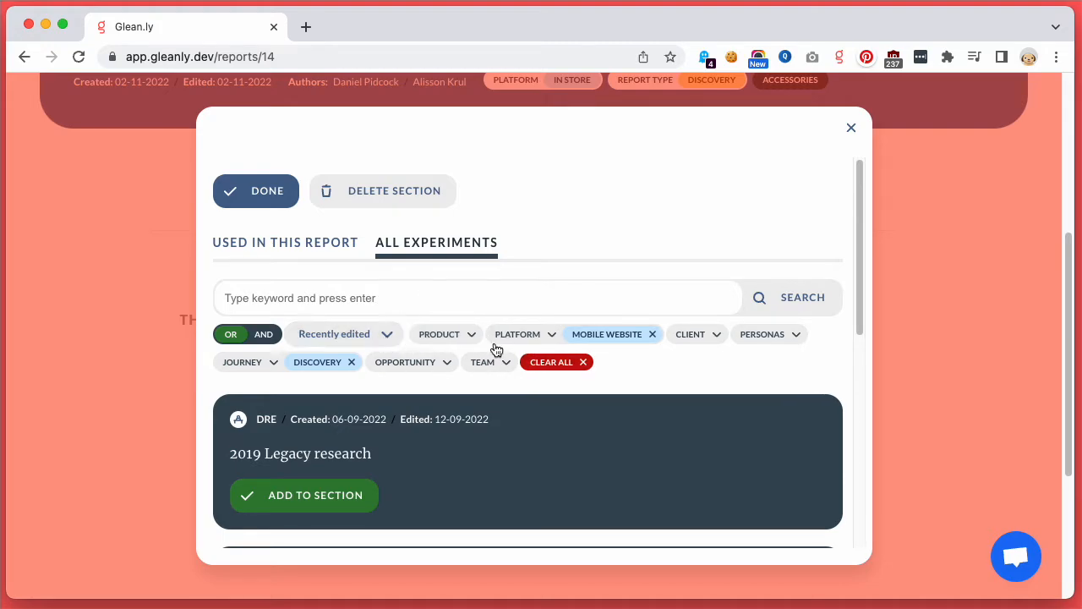
{"action": "left_click", "coordinate": [548, 364]}
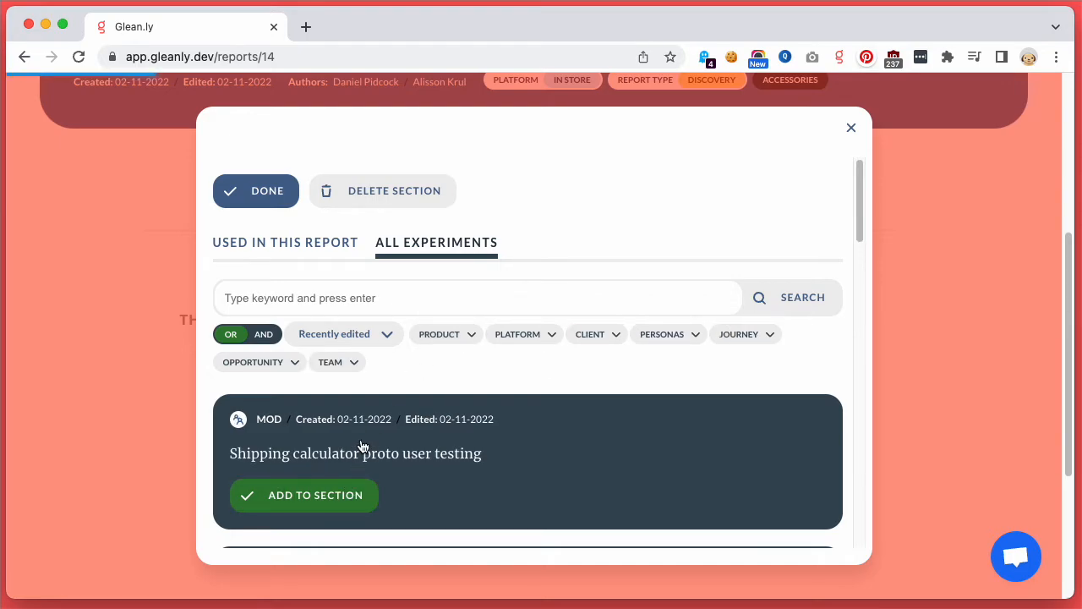
Step: Add the experiments "Shipping calculator proto user testing", "Efficio" and "test" to the section
{"action": "scroll", "coordinate": [362, 441], "scroll_direction": "down", "scroll_amount": 3}
{"action": "left_click", "coordinate": [346, 407]}
{"action": "scroll", "coordinate": [354, 475], "scroll_direction": "down", "scroll_amount": 1}
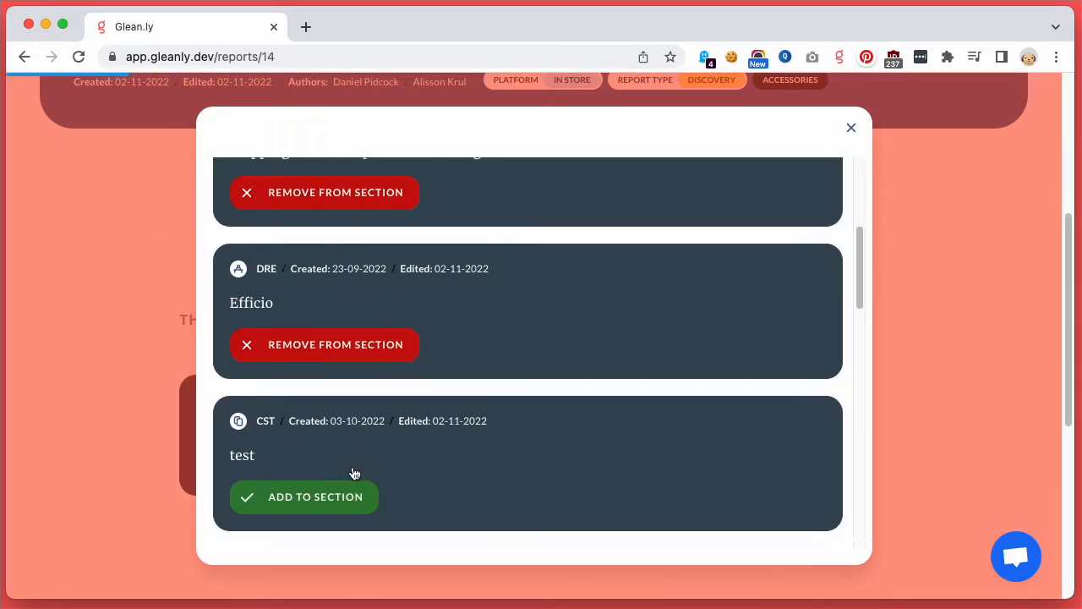
{"action": "left_click", "coordinate": [345, 510]}
{"action": "scroll", "coordinate": [345, 391], "scroll_direction": "up", "scroll_amount": 3}
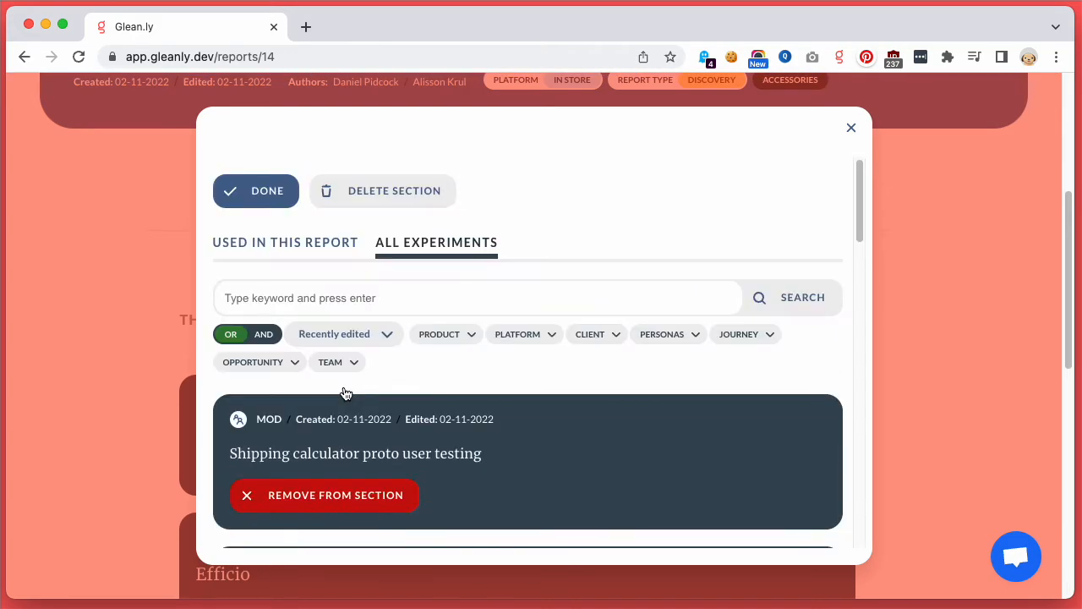
Step: Remove the Efficio experiment from those used in this report and finish editing the section
{"action": "left_click", "coordinate": [330, 245]}
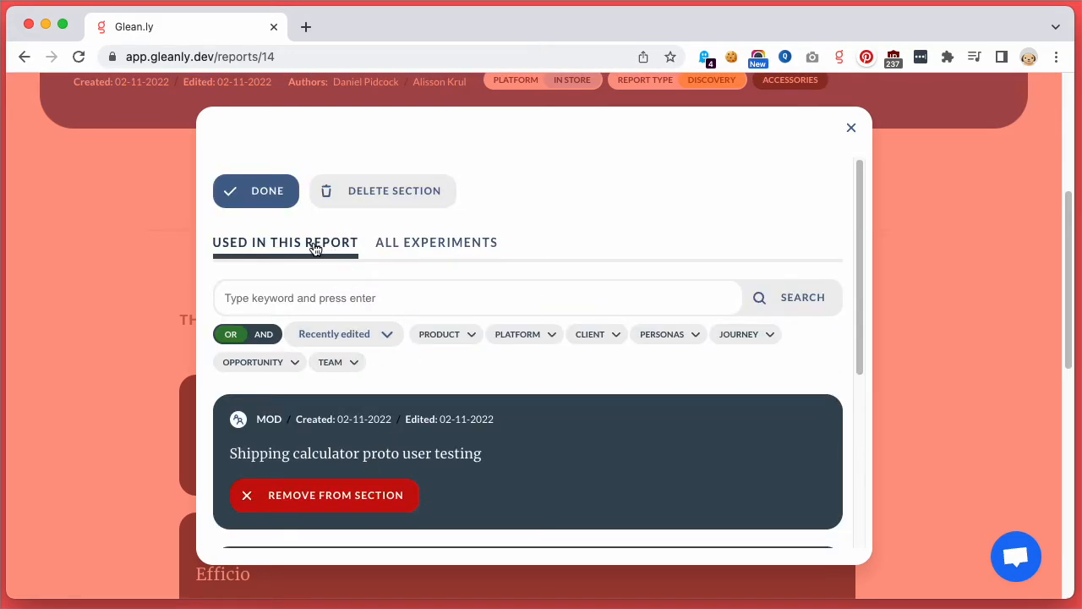
{"action": "scroll", "coordinate": [370, 315], "scroll_direction": "down", "scroll_amount": 3}
{"action": "left_click", "coordinate": [316, 355]}
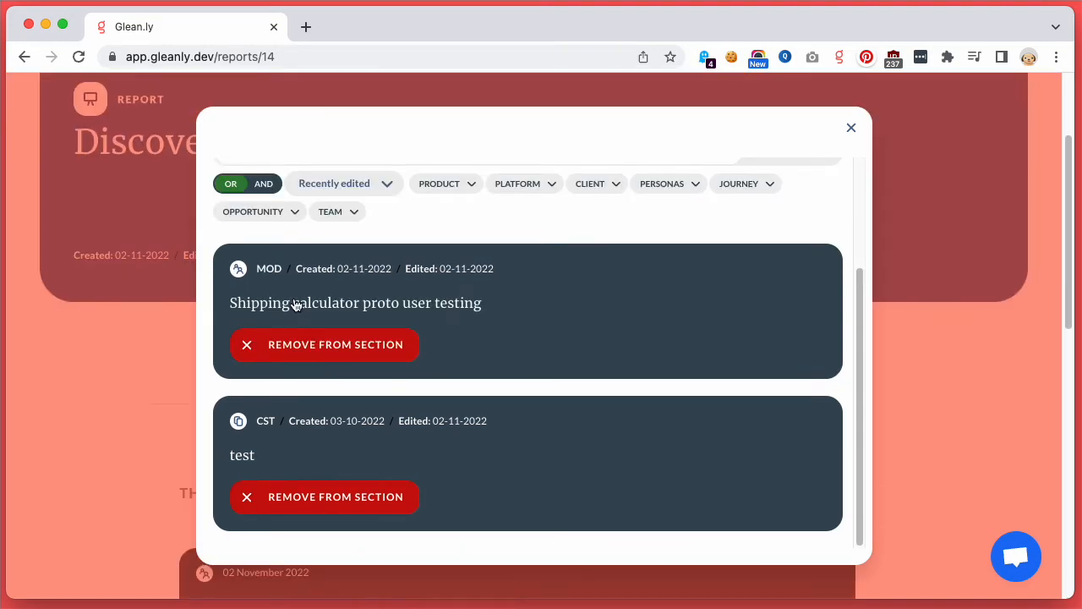
{"action": "left_click", "coordinate": [253, 189]}
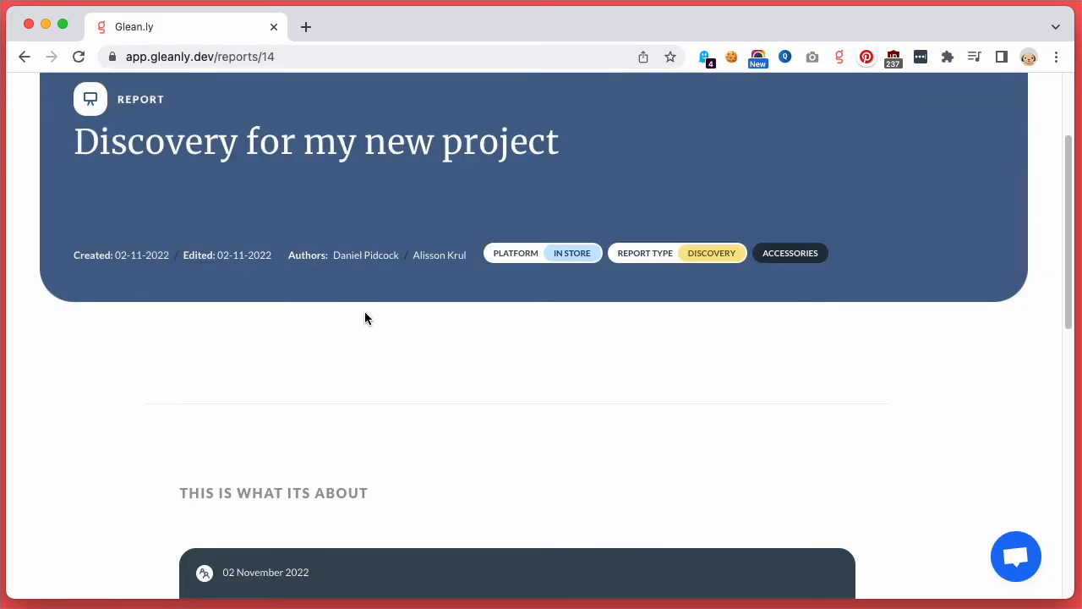
Step: Start a fact section below the experiment cards and look through the available facts and their tags
{"action": "scroll", "coordinate": [364, 318], "scroll_direction": "down", "scroll_amount": 5}
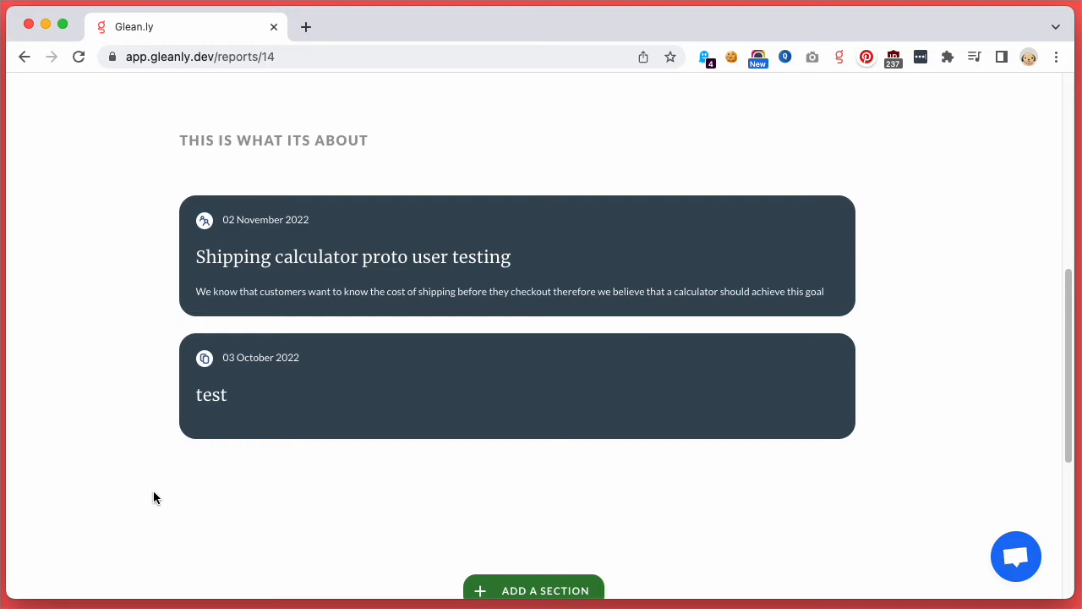
{"action": "mouse_move", "coordinate": [203, 463]}
{"action": "left_click", "coordinate": [144, 457]}
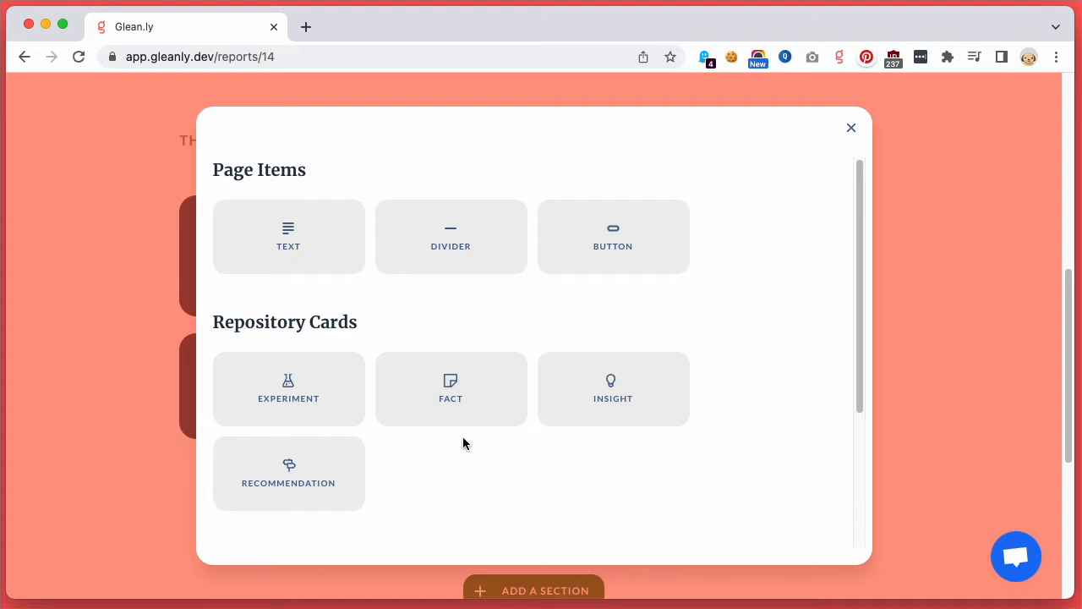
{"action": "left_click", "coordinate": [453, 391]}
{"action": "scroll", "coordinate": [399, 287], "scroll_direction": "down", "scroll_amount": 2}
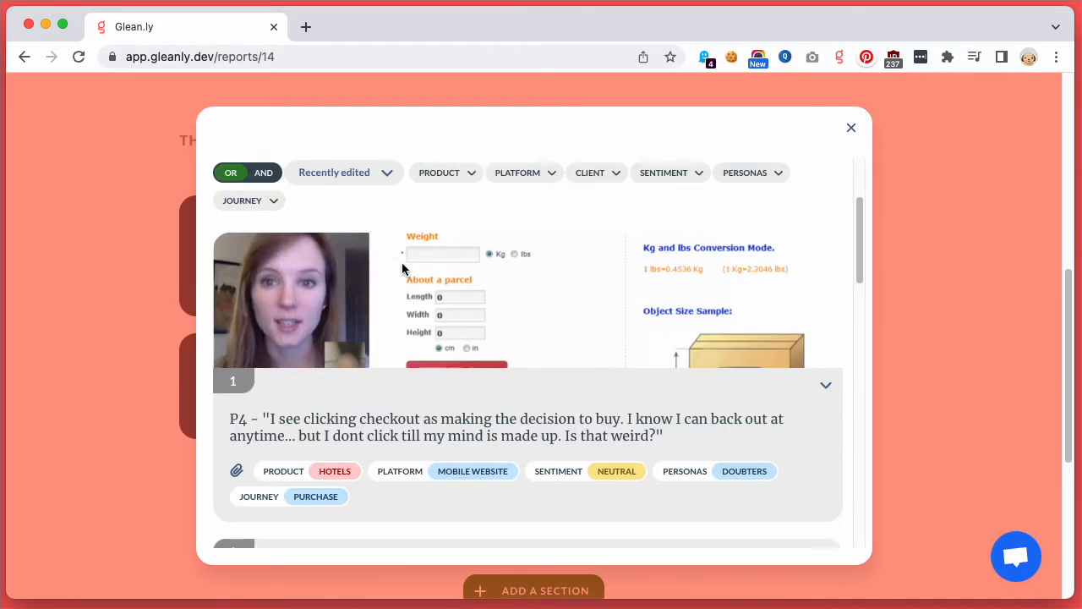
{"action": "scroll", "coordinate": [402, 268], "scroll_direction": "down", "scroll_amount": 5}
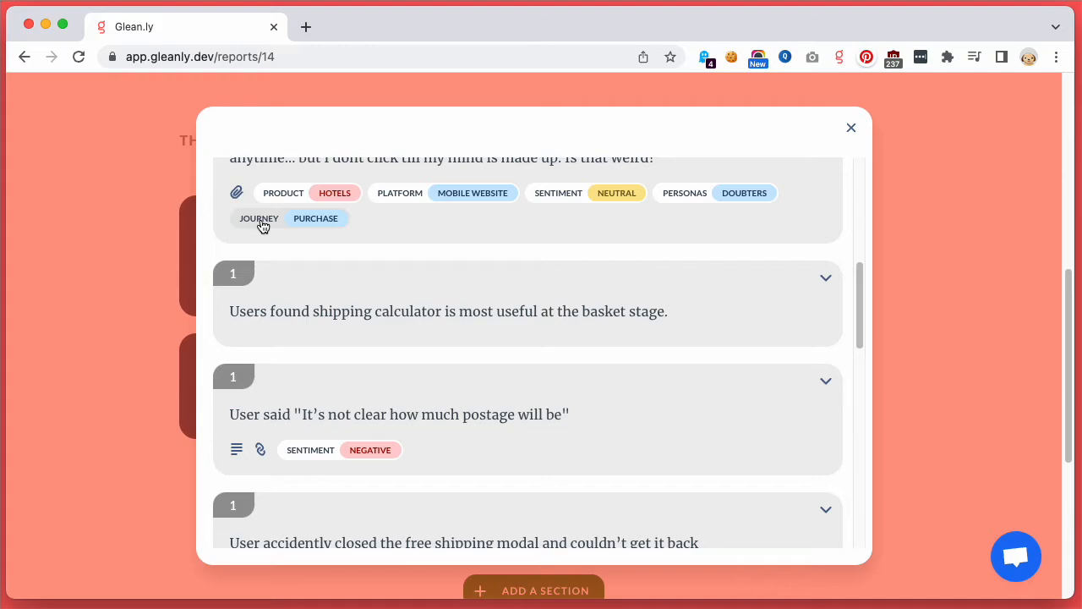
{"action": "mouse_move", "coordinate": [237, 281]}
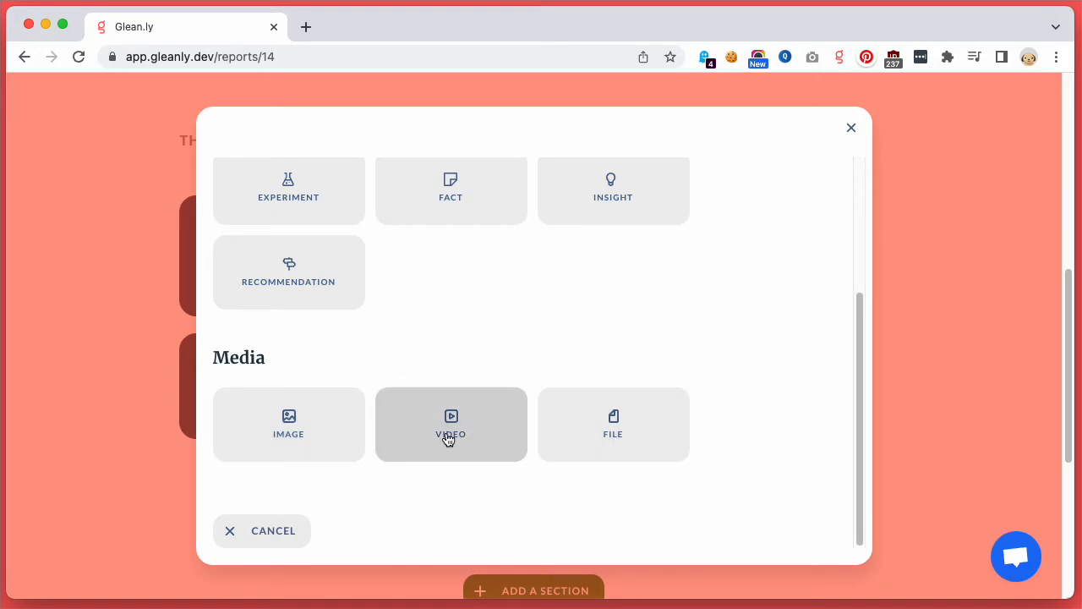
Step: Insert a video section below the experiment cards using the copied YouTube link to the Atomic UX Research Best Practices talk
{"action": "left_click", "coordinate": [499, 440]}
{"action": "left_click", "coordinate": [307, 245]}
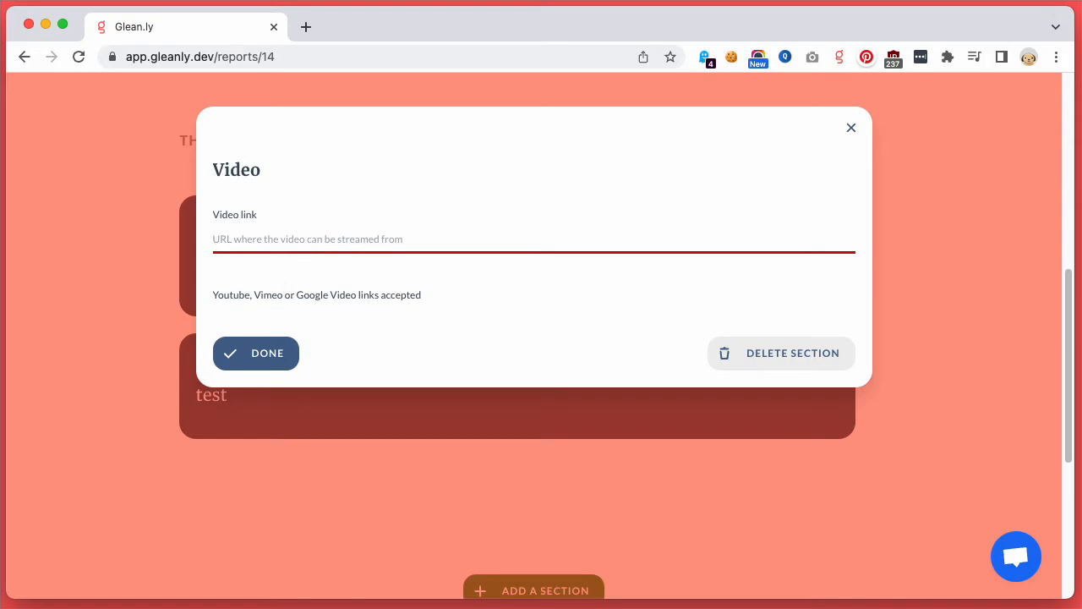
{"action": "key", "text": "super+Tab"}
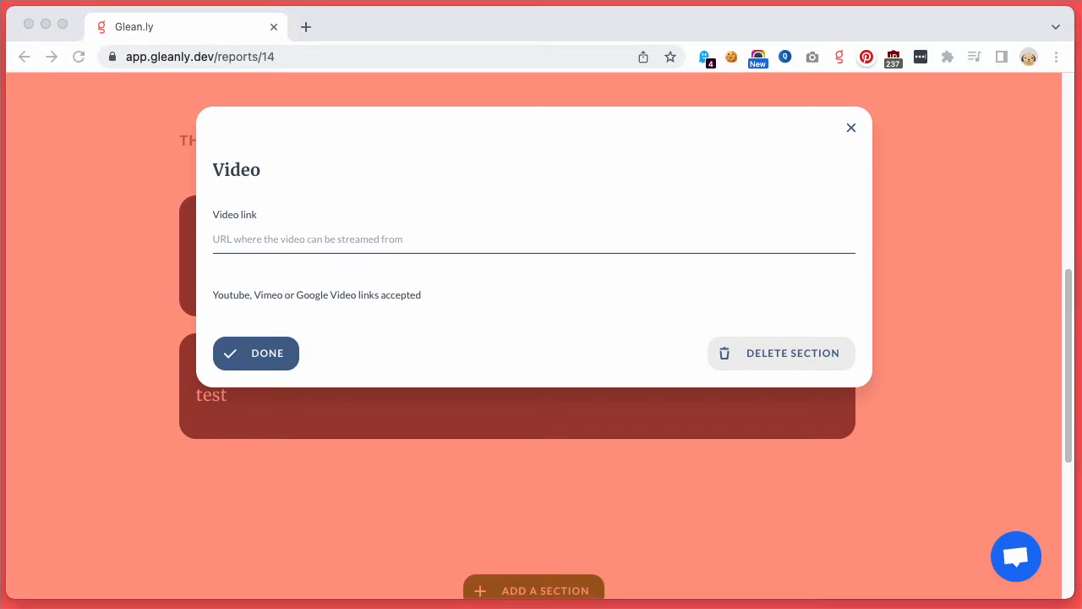
{"action": "key", "text": "super+Tab"}
{"action": "type", "text": "https://www.youtube.com/watch?v=QokksKT8aS8"}
{"action": "left_click", "coordinate": [254, 355]}
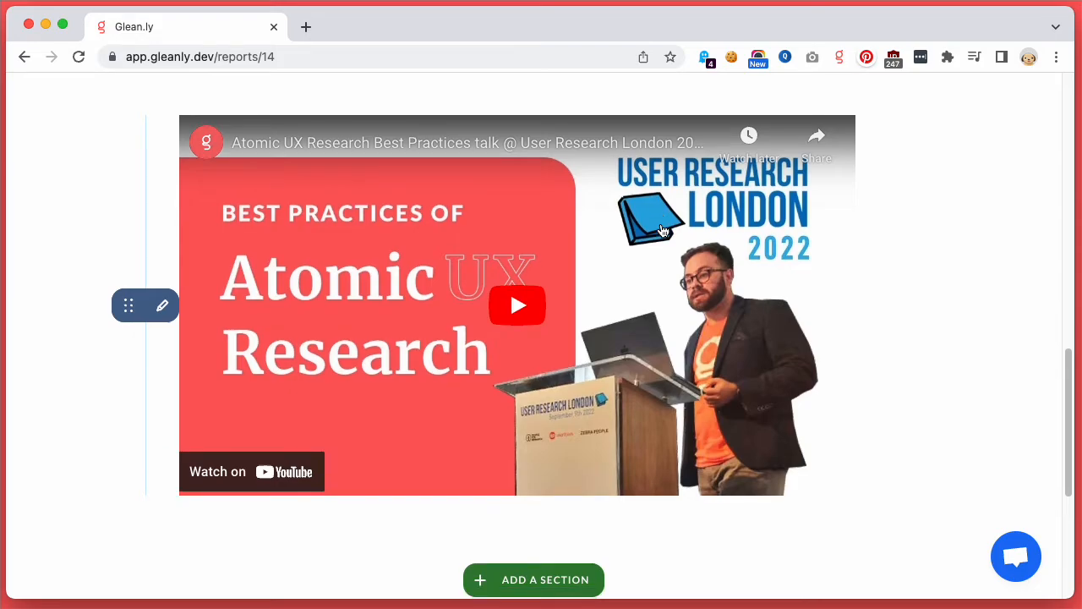
Step: Go to the overview of all reports and look over its search filters and report cards
{"action": "scroll", "coordinate": [344, 386], "scroll_direction": "up", "scroll_amount": 15}
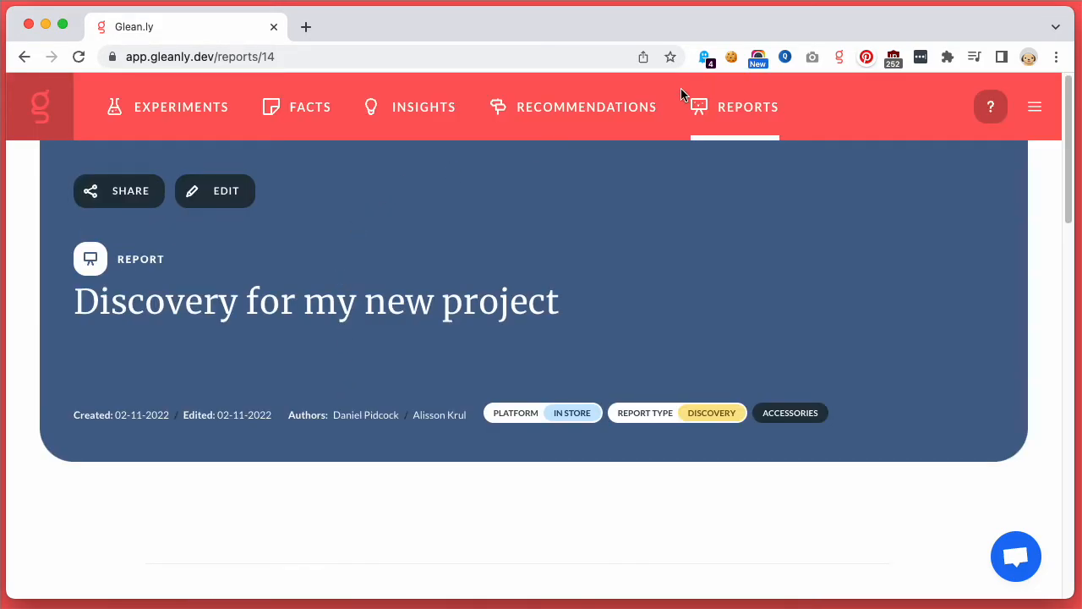
{"action": "left_click", "coordinate": [735, 115]}
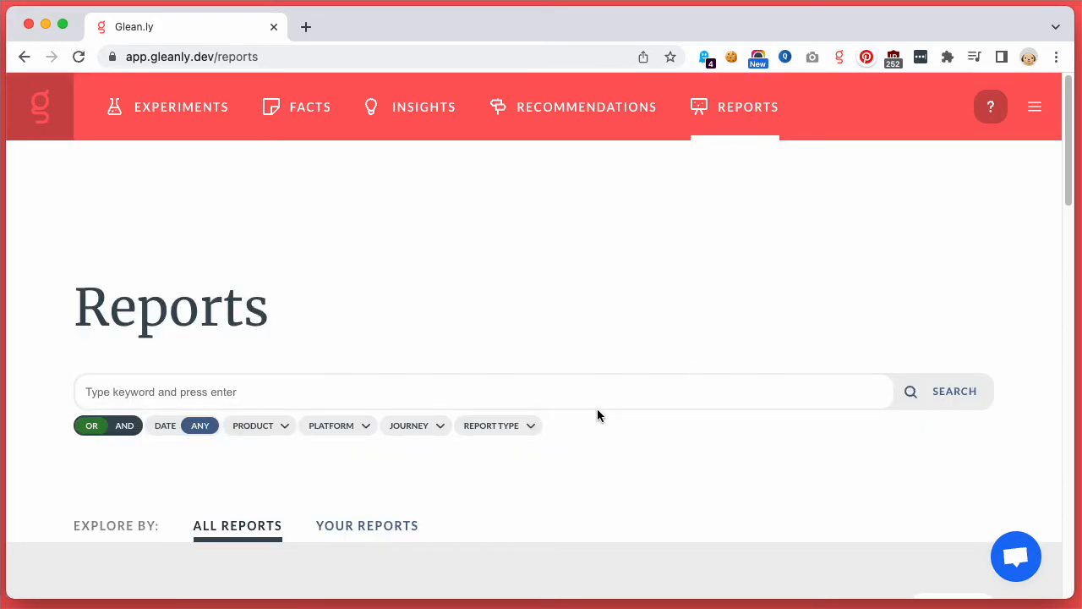
{"action": "scroll", "coordinate": [597, 414], "scroll_direction": "down", "scroll_amount": 3}
{"action": "scroll", "coordinate": [596, 415], "scroll_direction": "down", "scroll_amount": 5}
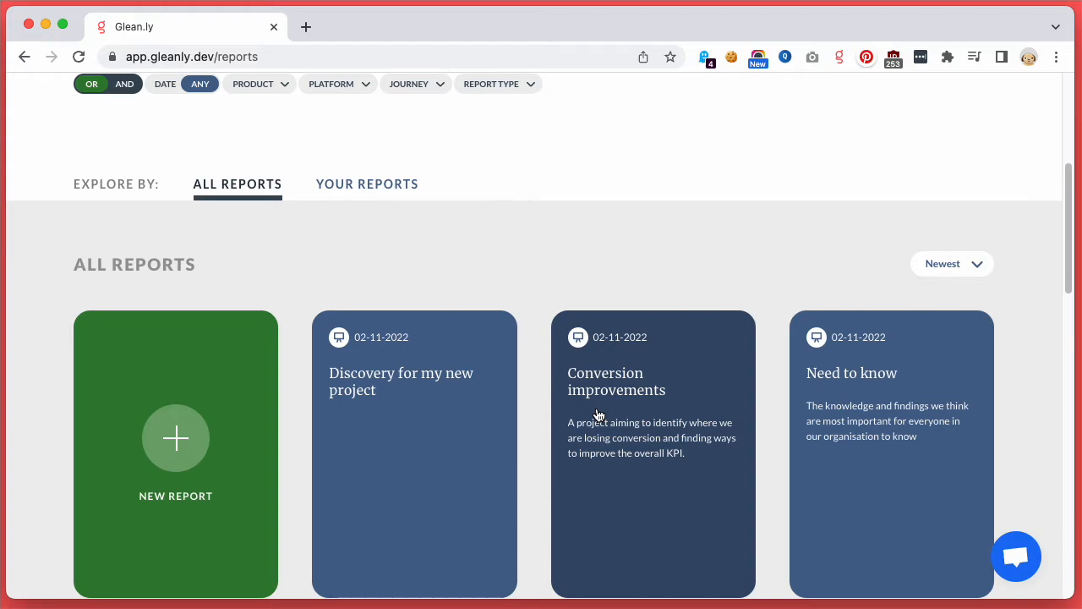
{"action": "scroll", "coordinate": [597, 414], "scroll_direction": "up", "scroll_amount": 8}
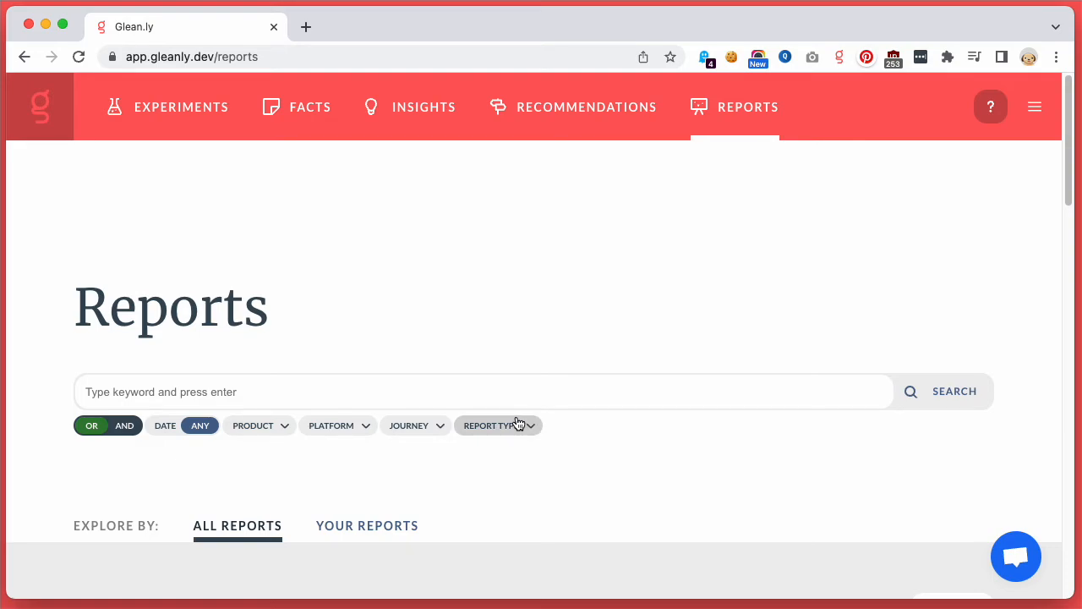
{"action": "scroll", "coordinate": [518, 423], "scroll_direction": "down", "scroll_amount": 3}
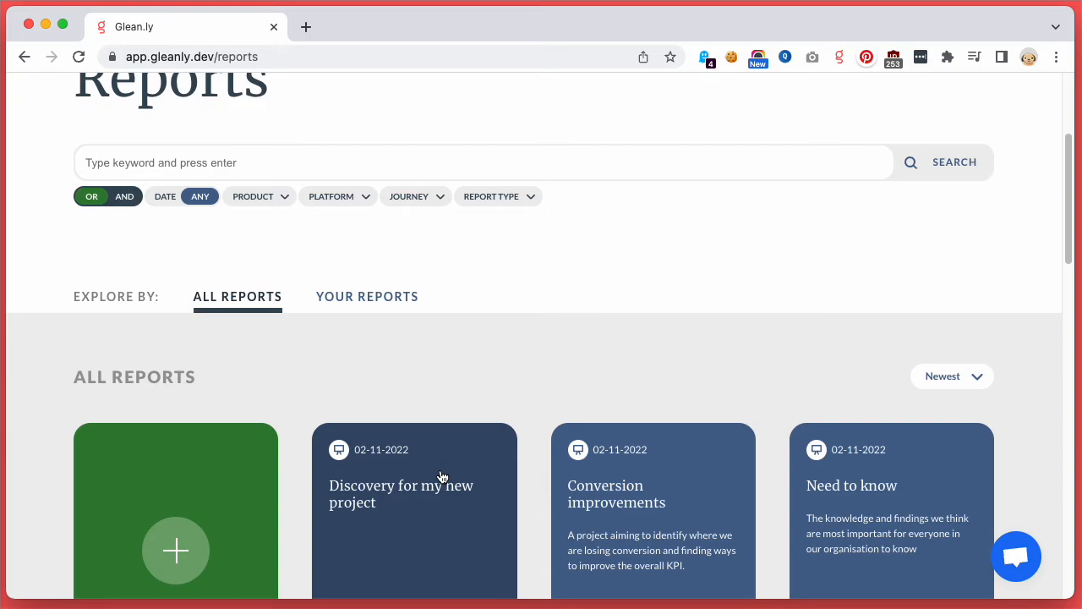
Step: Open the Conversion improvements report and read through its introduction, useful files and the evidence cards that follow
{"action": "left_click", "coordinate": [594, 487]}
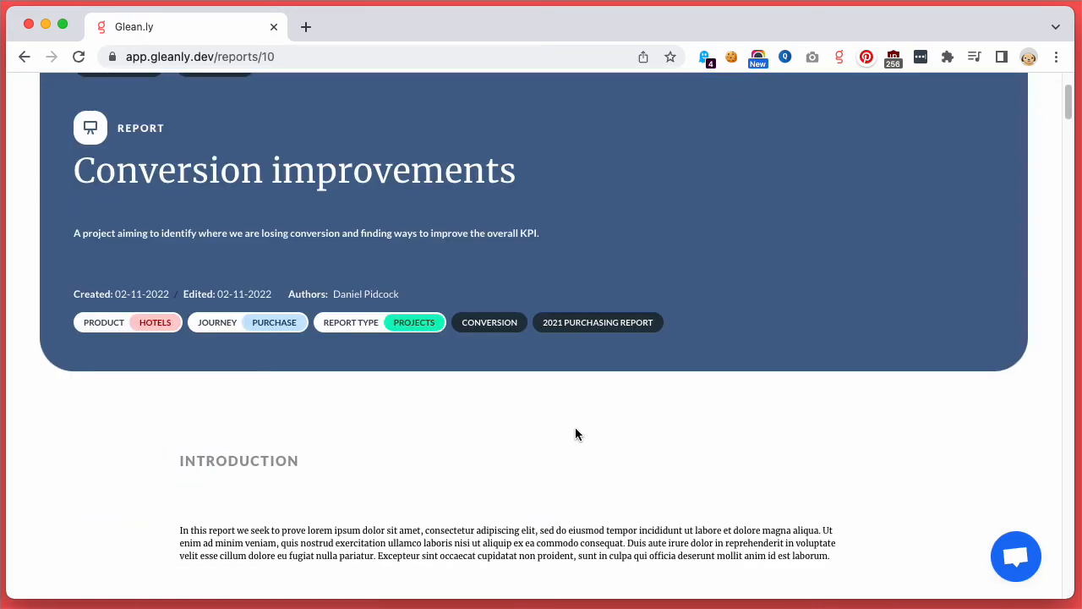
{"action": "scroll", "coordinate": [575, 433], "scroll_direction": "down", "scroll_amount": 10}
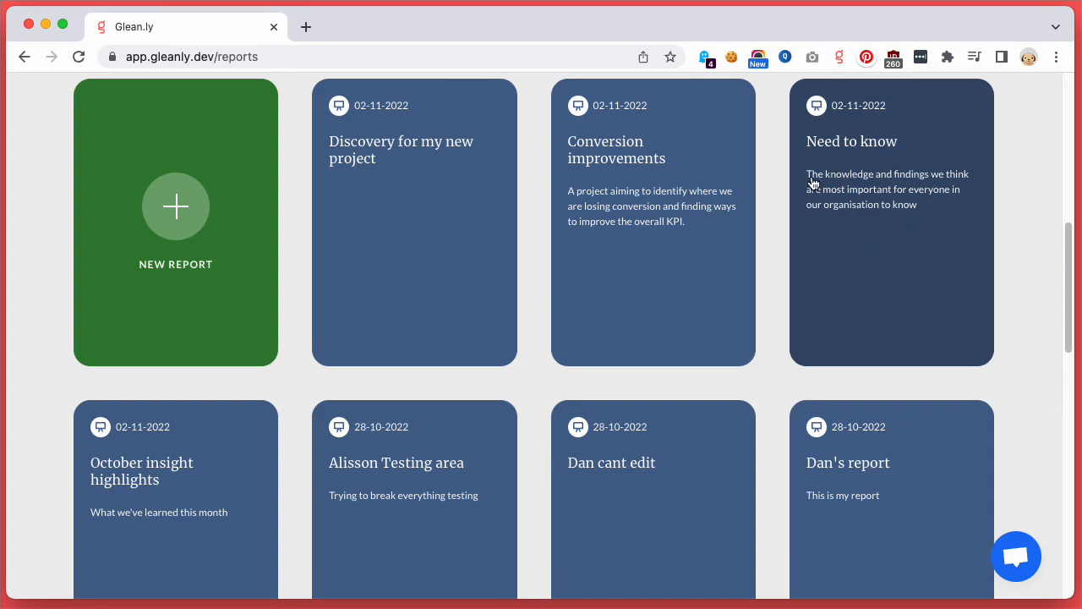
{"action": "left_click", "coordinate": [688, 229]}
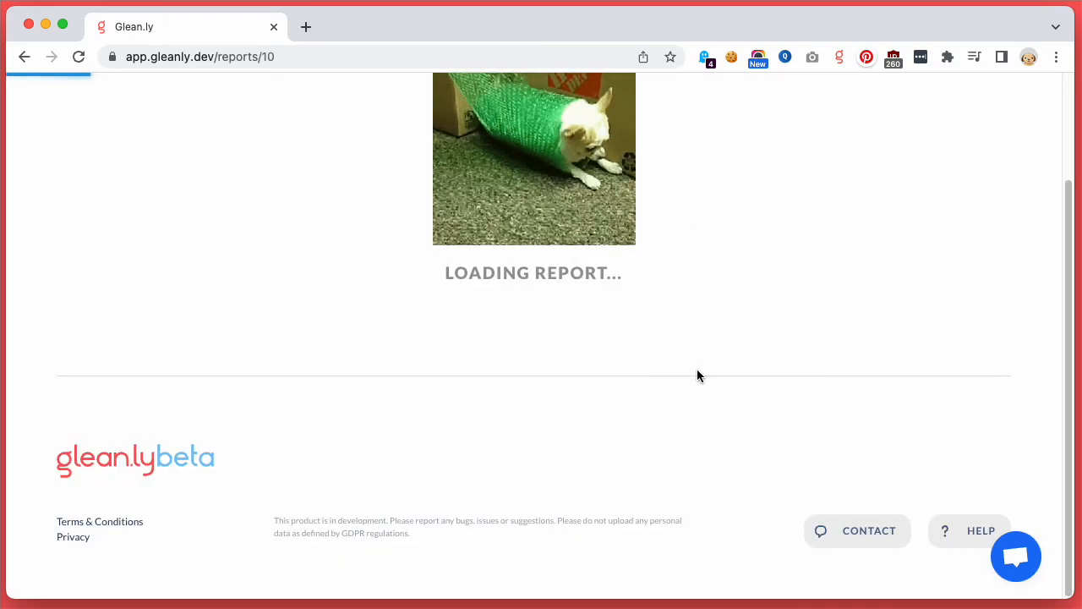
{"action": "scroll", "coordinate": [697, 374], "scroll_direction": "down", "scroll_amount": 3}
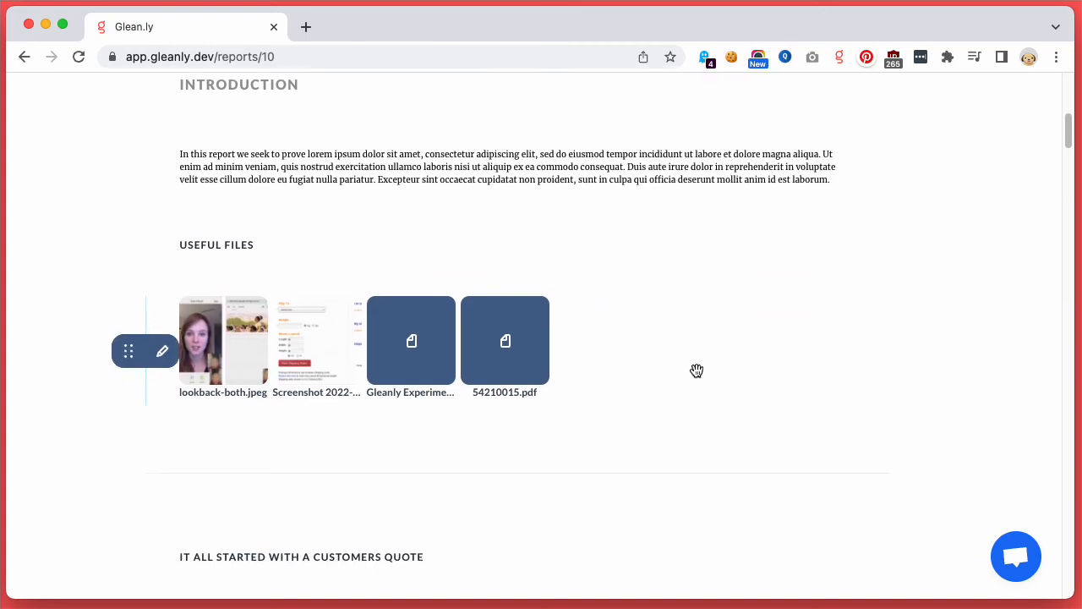
{"action": "scroll", "coordinate": [618, 402], "scroll_direction": "down", "scroll_amount": 10}
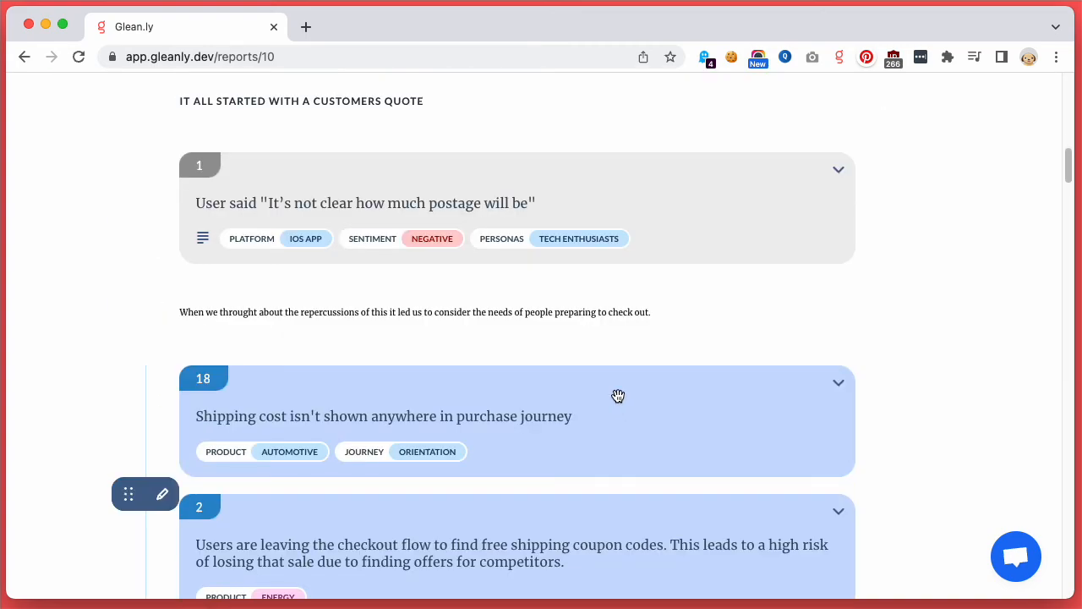
{"action": "scroll", "coordinate": [619, 402], "scroll_direction": "down", "scroll_amount": 4}
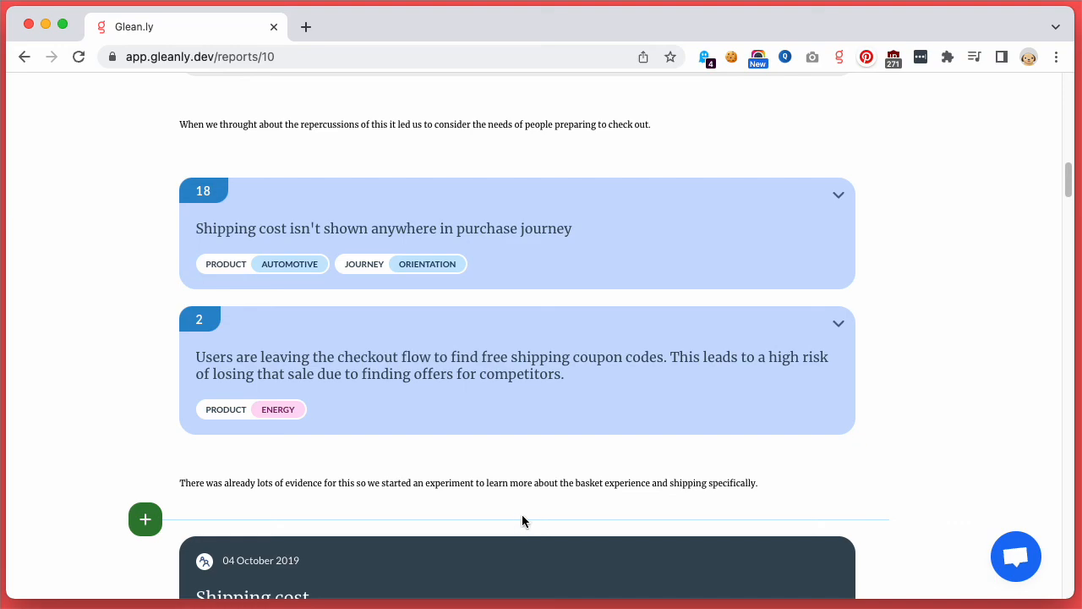
{"action": "scroll", "coordinate": [526, 511], "scroll_direction": "up", "scroll_amount": 15}
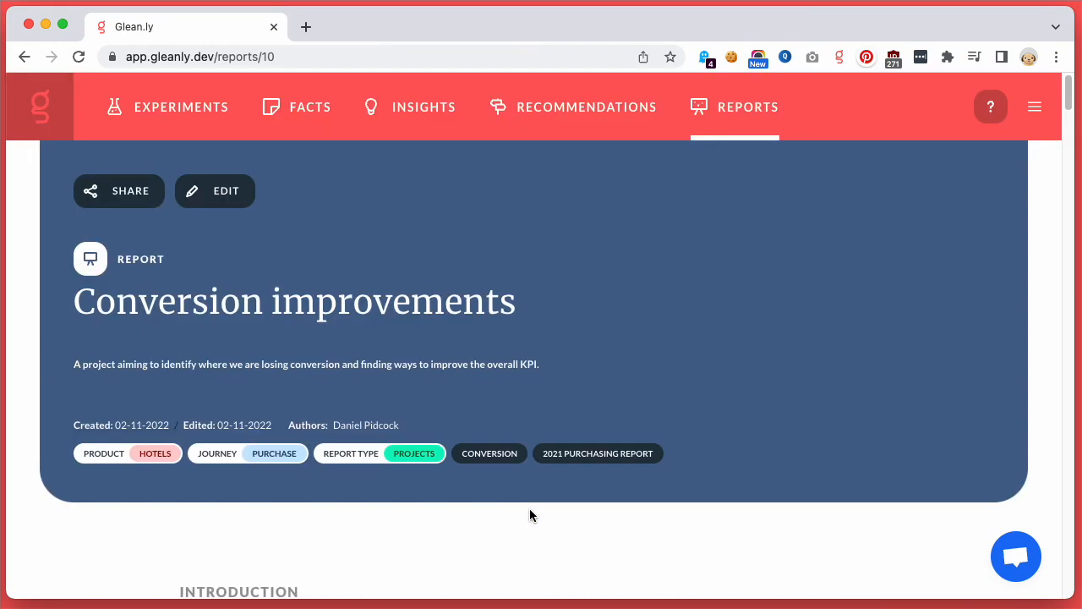